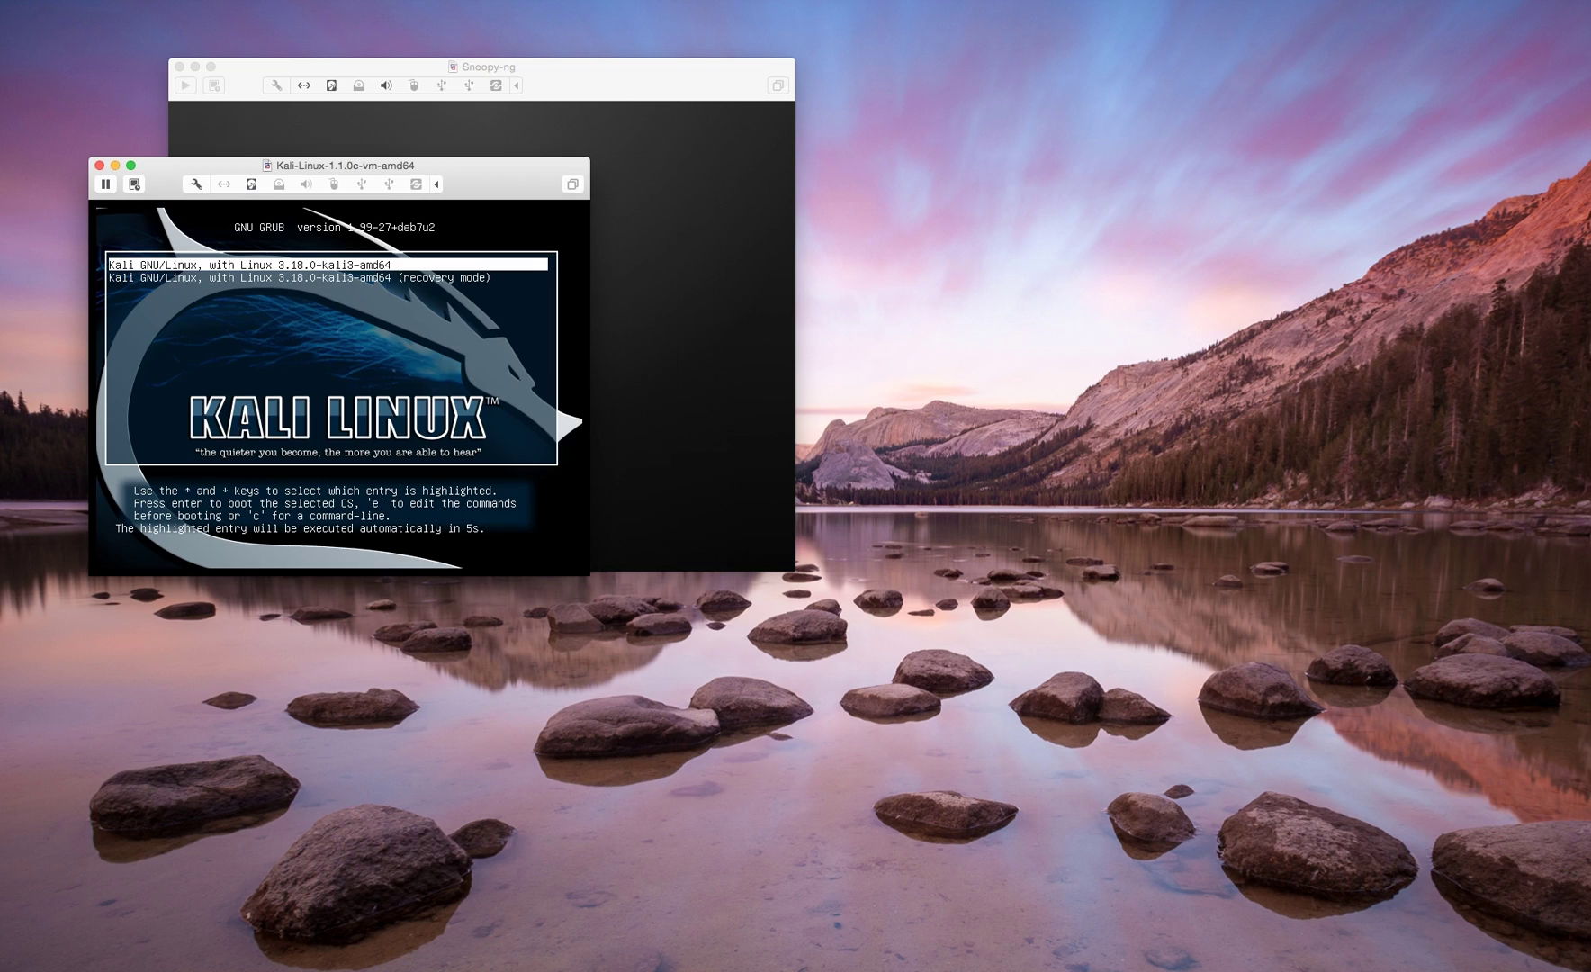
- Boot Kali from the GRUB menu and log in as root with the account password
key("Return")
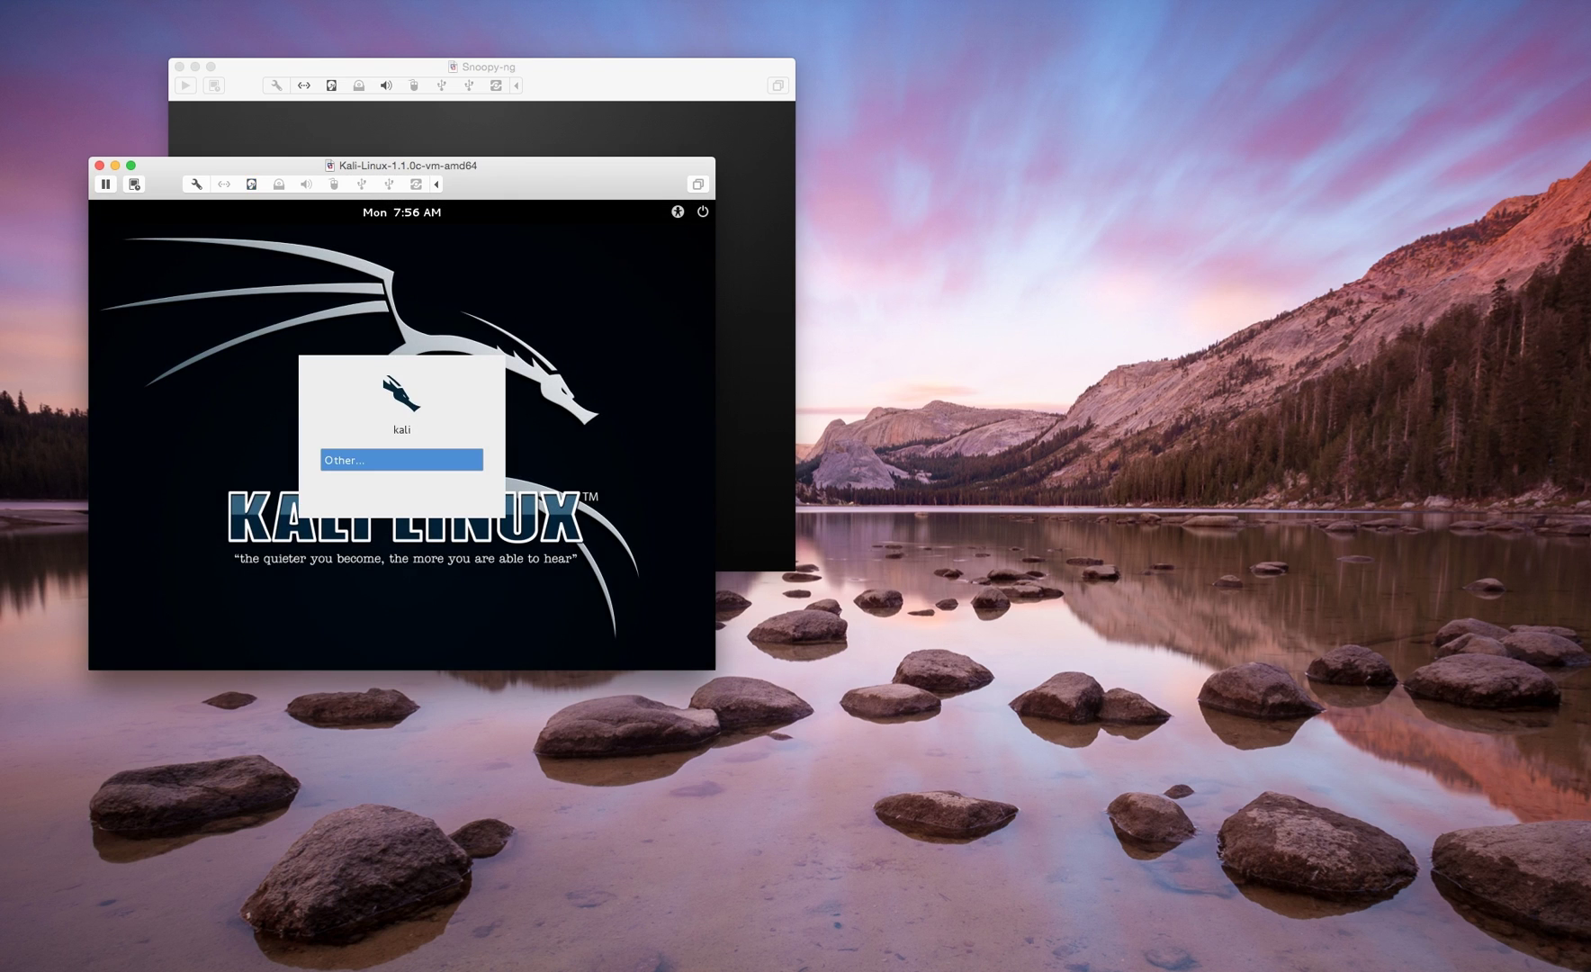
key("Return")
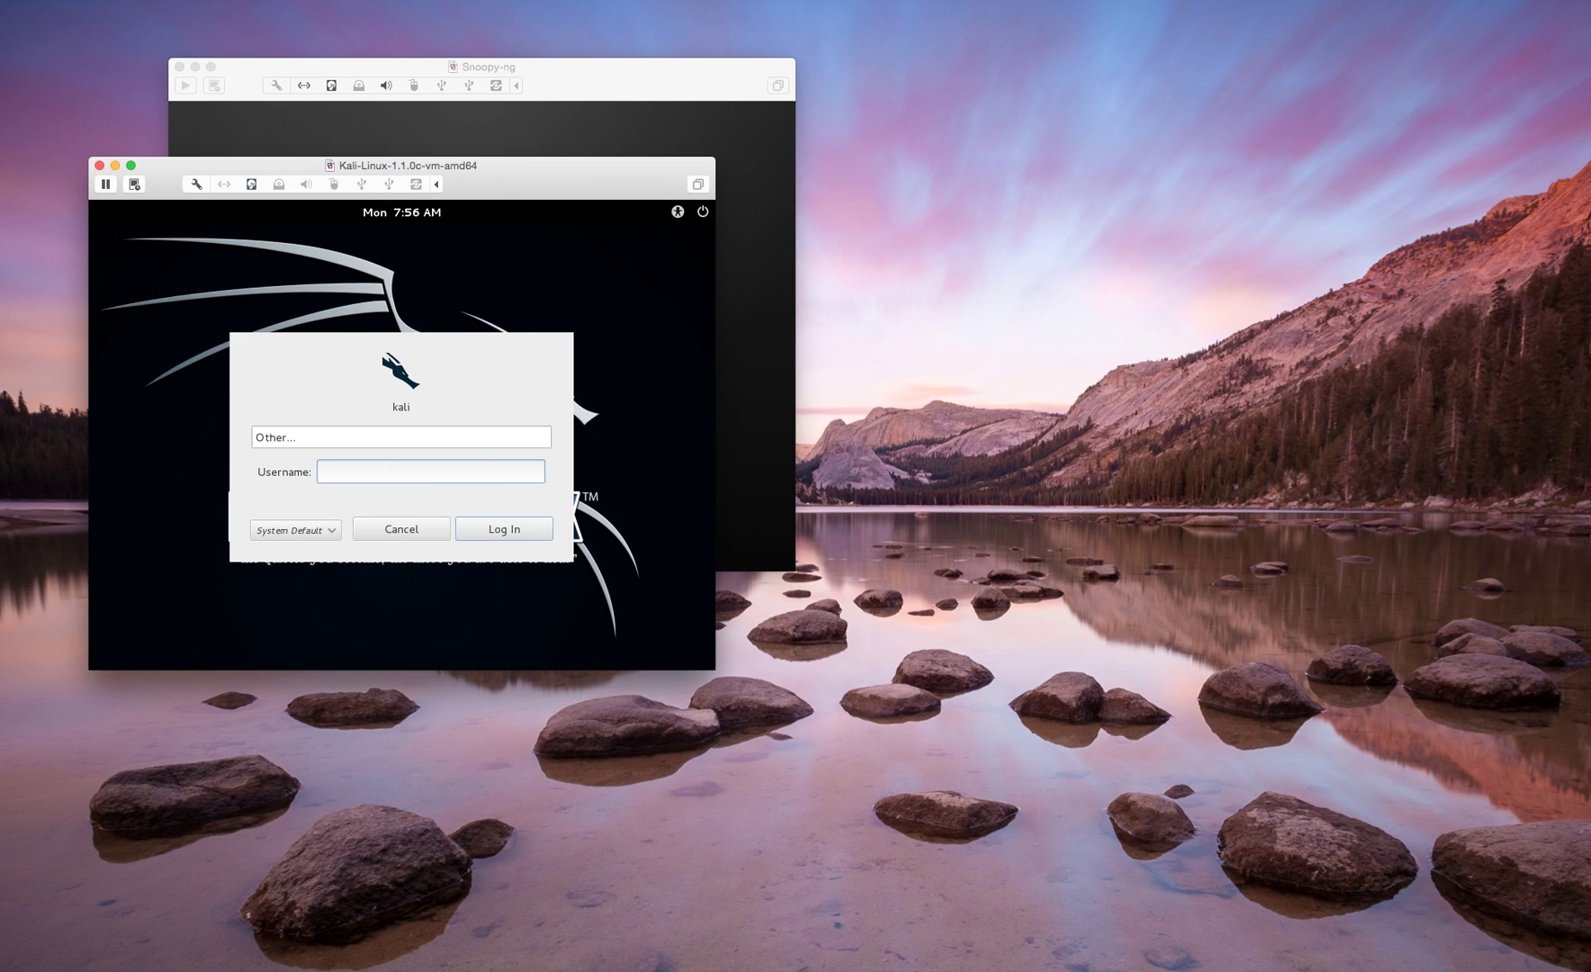
type("root")
key("Return")
type("toor")
key("Return")
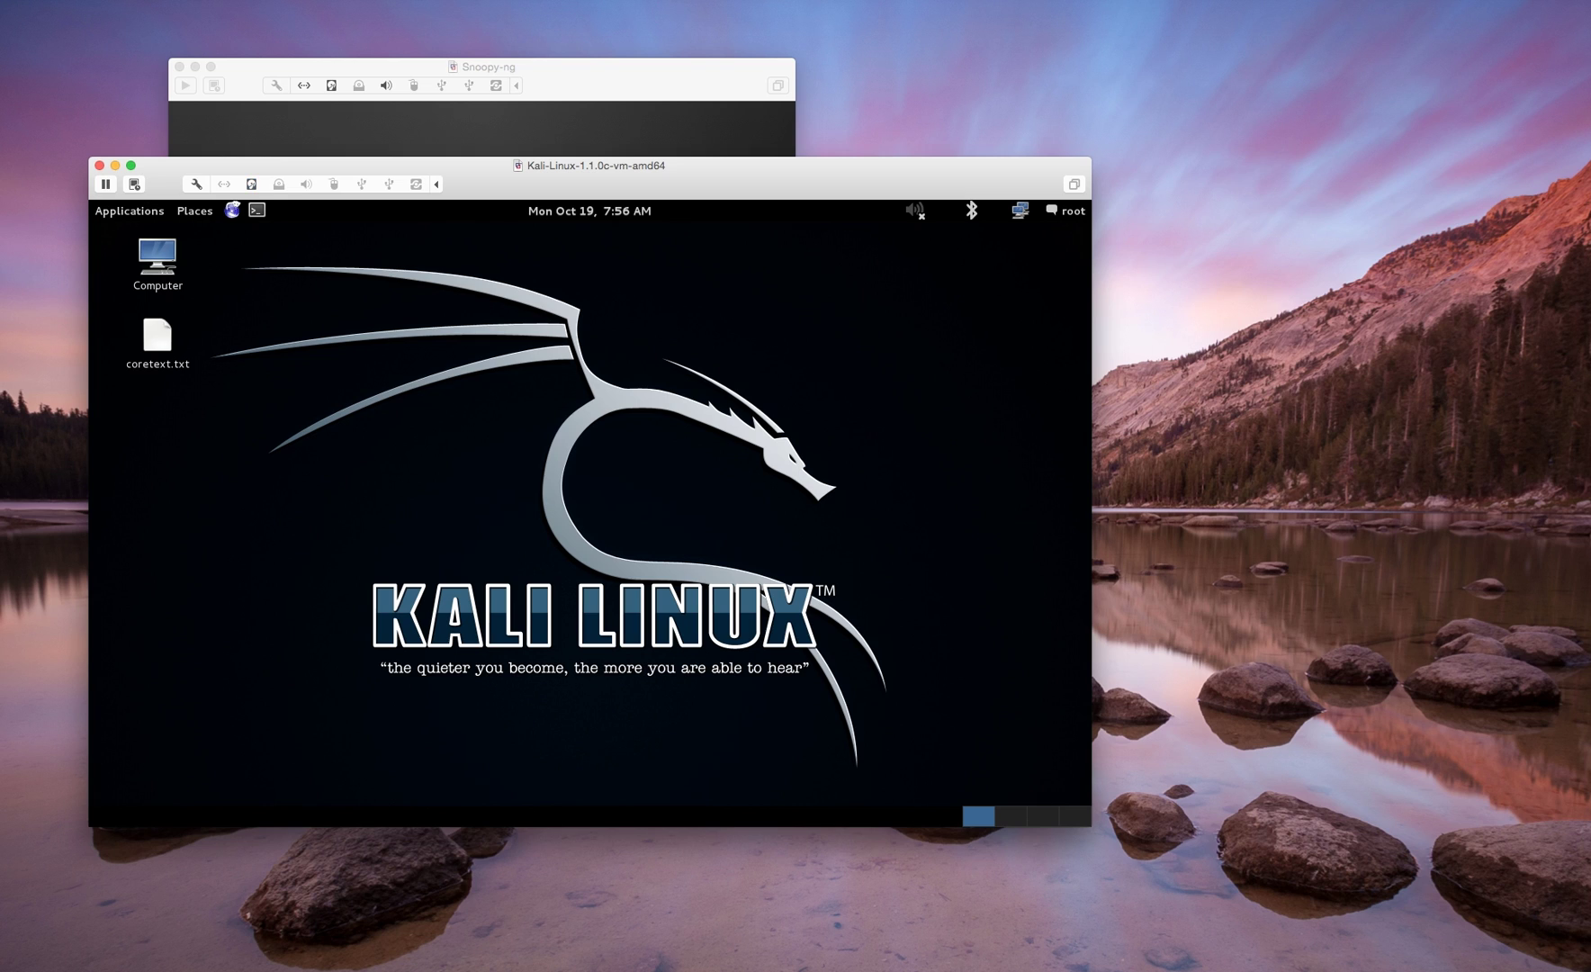
- Connect the Atheros USB2.0 WLAN adapter to Kali and check its wireless network list
left_click(389, 184)
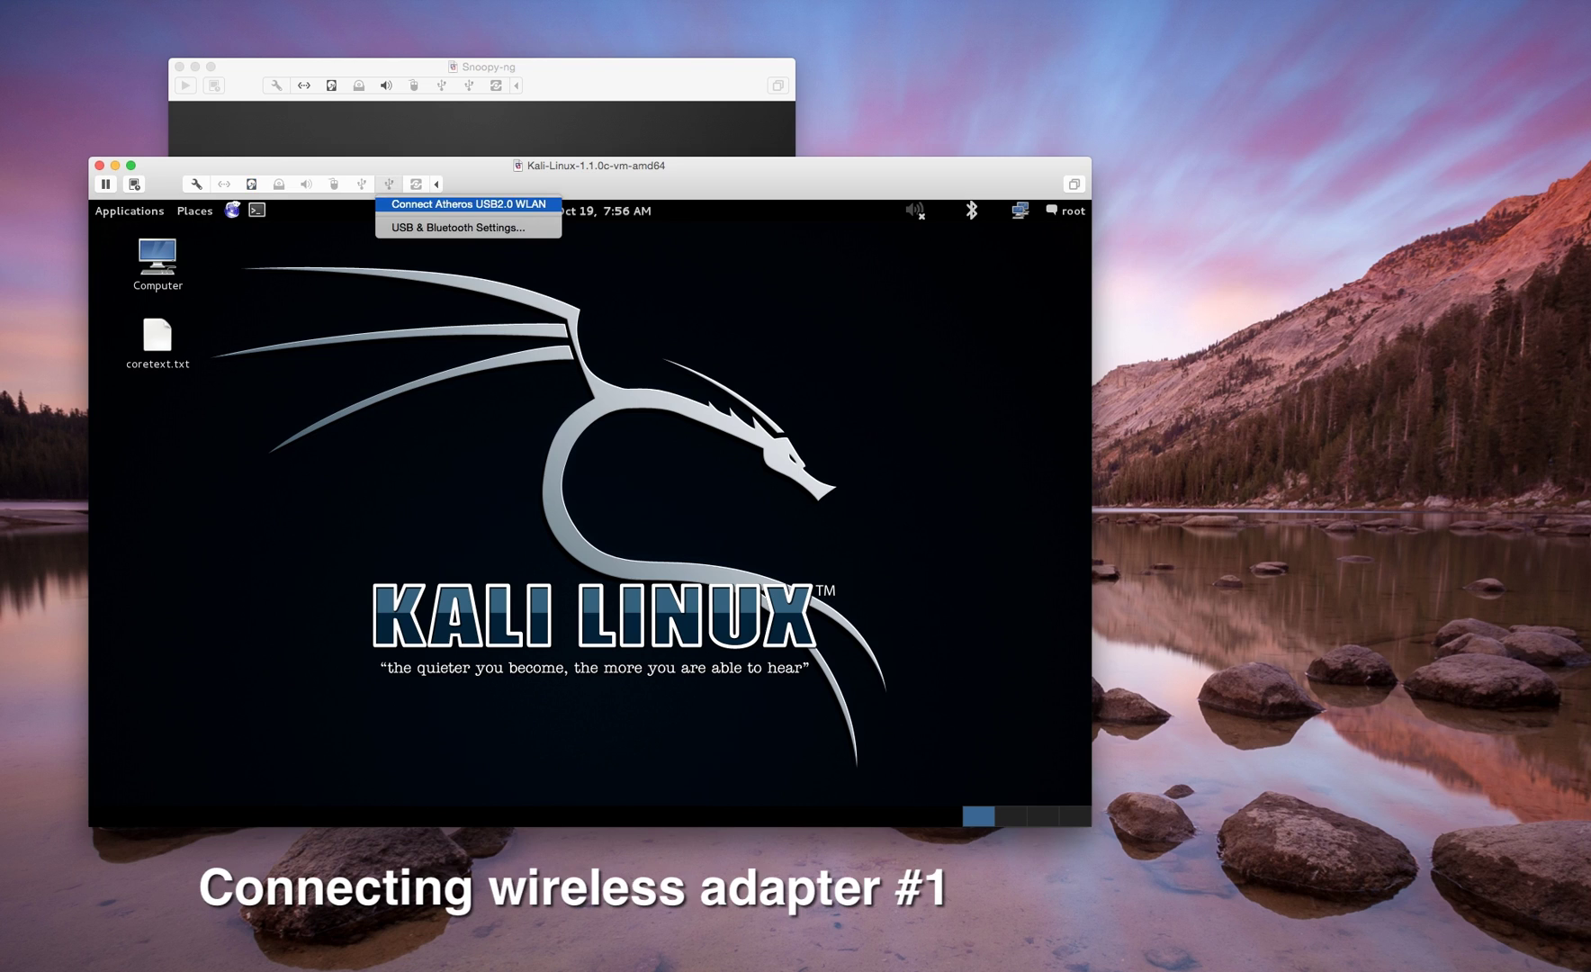
left_click(468, 204)
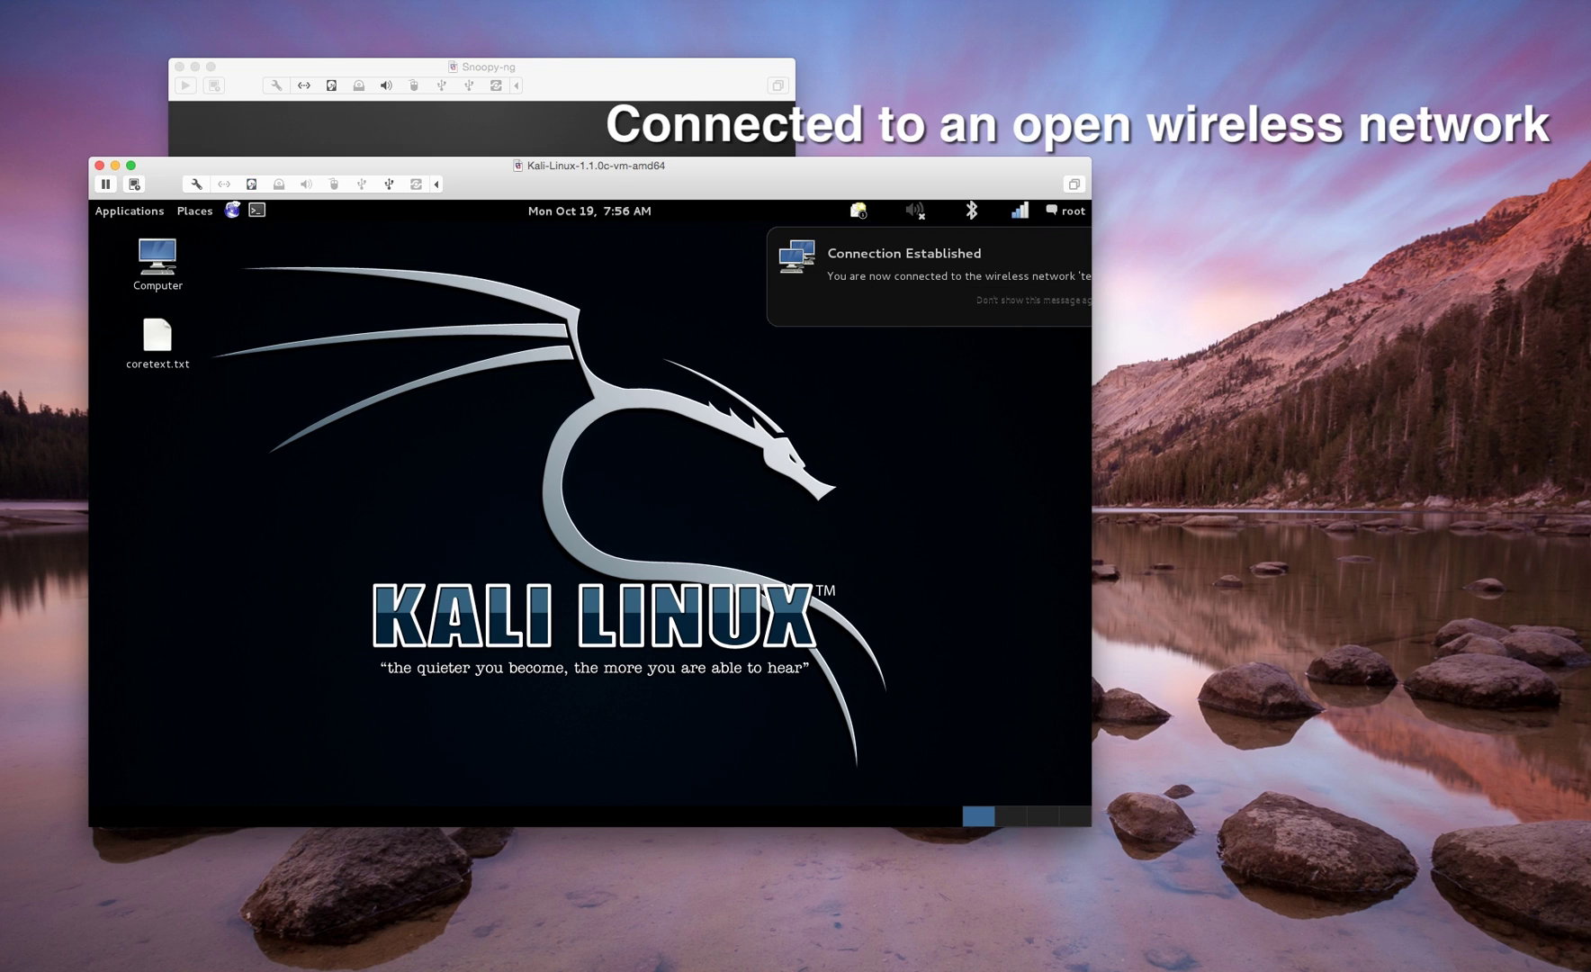
left_click(1020, 209)
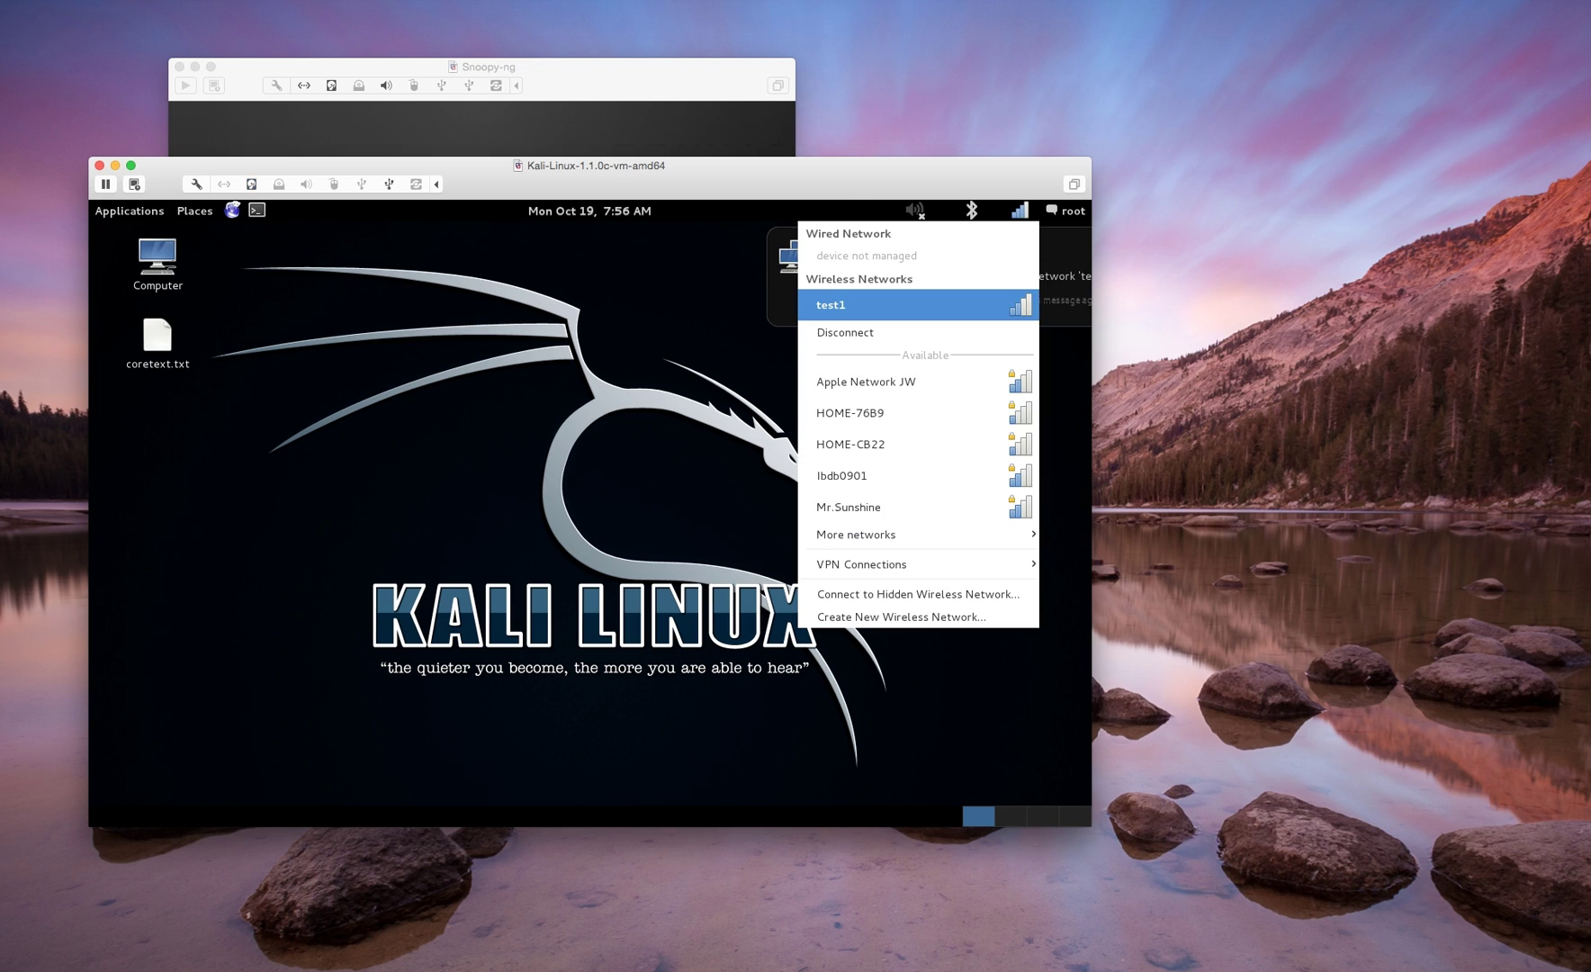
- Attach the Ralink 802.11n WLAN adapter to the Kali VM
key("Escape")
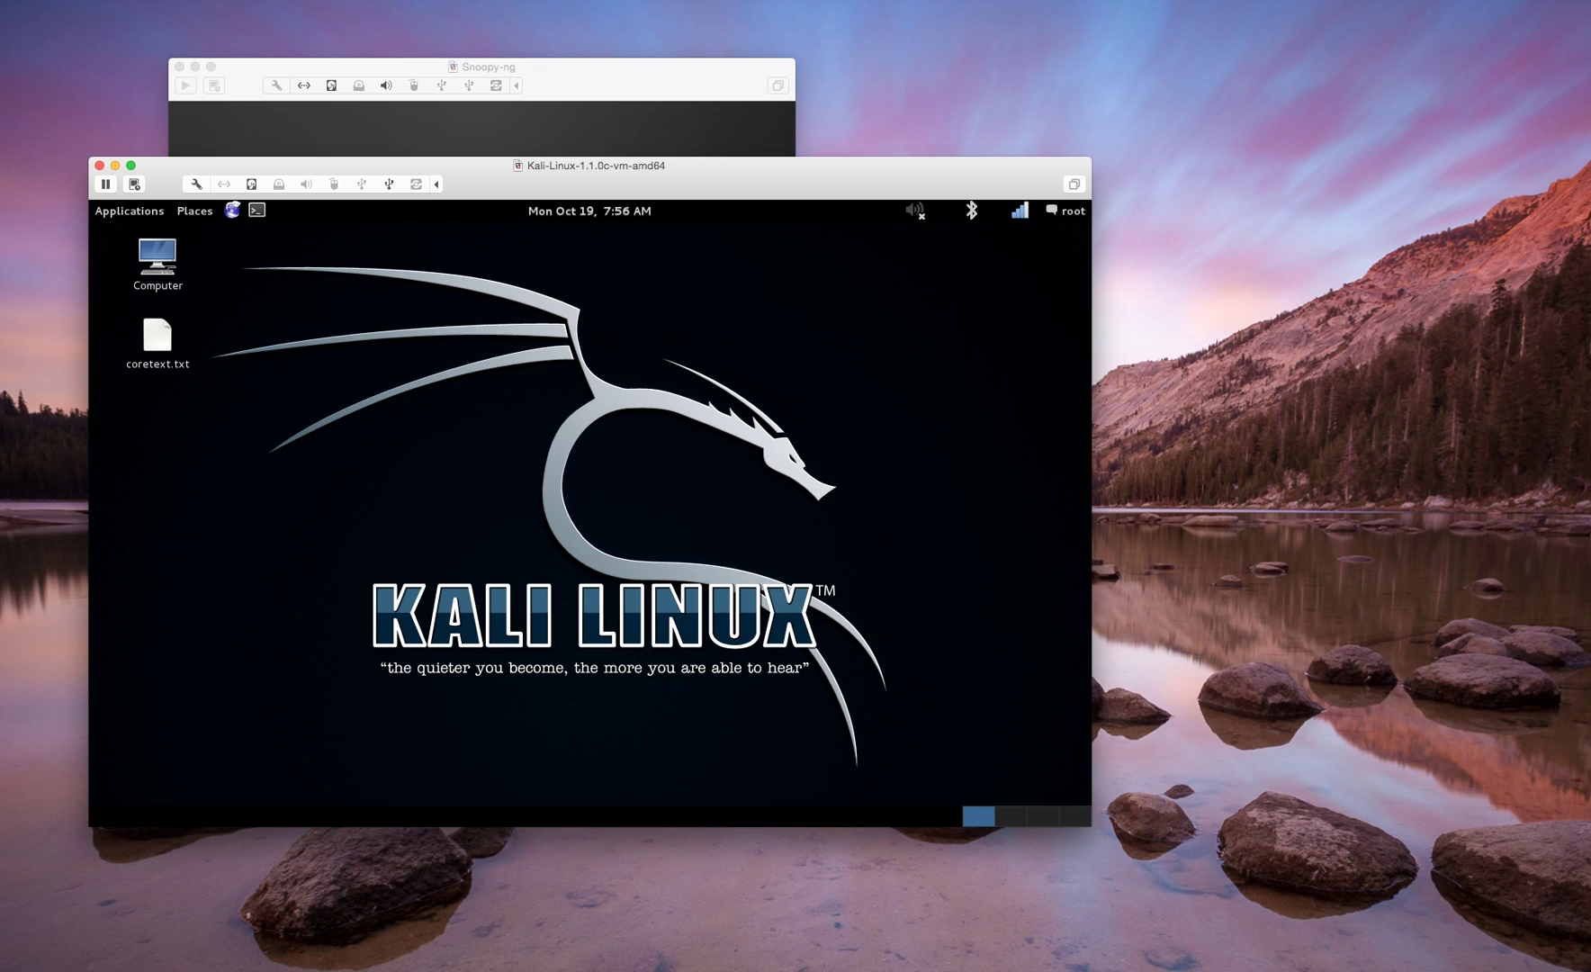
left_click(361, 184)
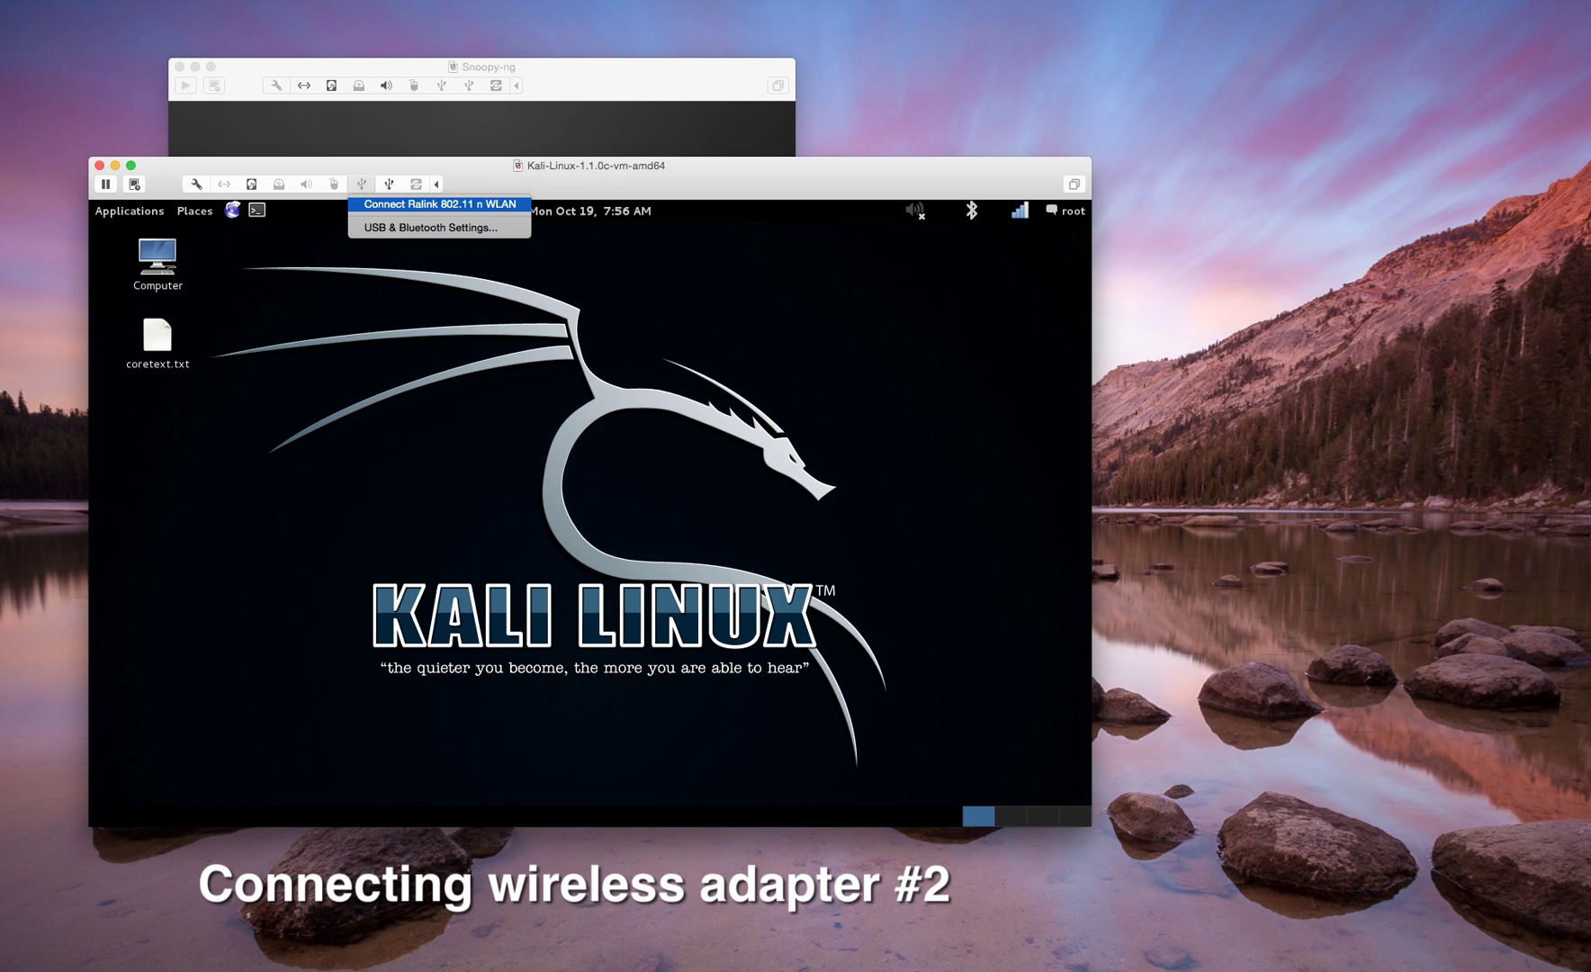
left_click(428, 203)
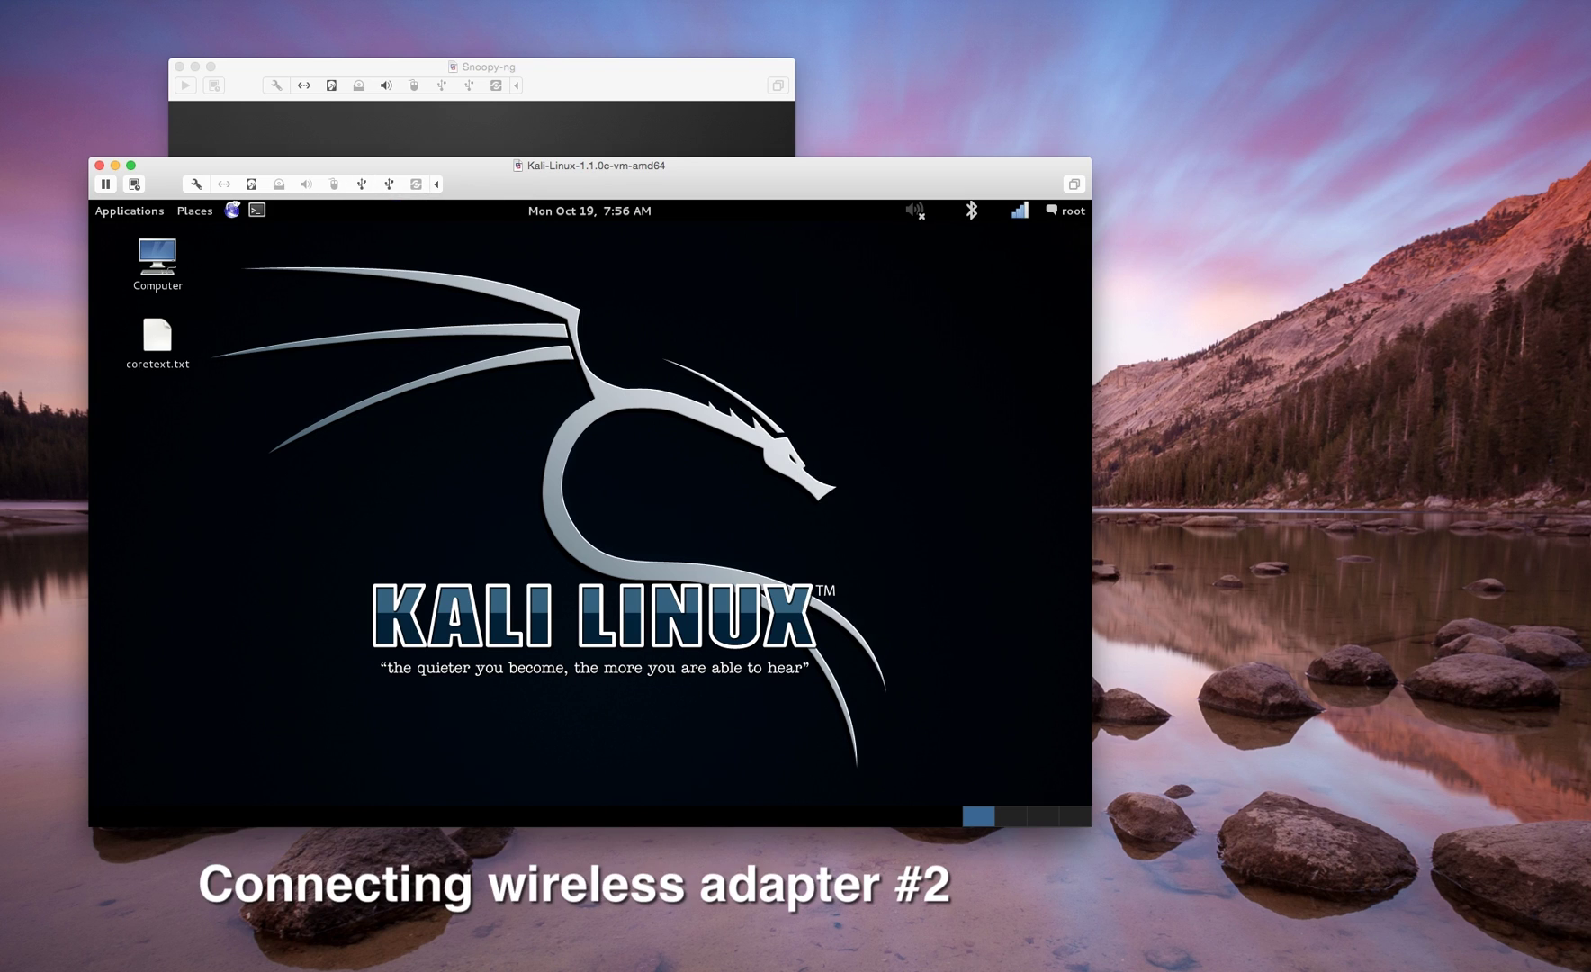
- In an enlarged Kali terminal, list interfaces with iwconfig and run 'airmon-ng start wlan3'
left_click(257, 210)
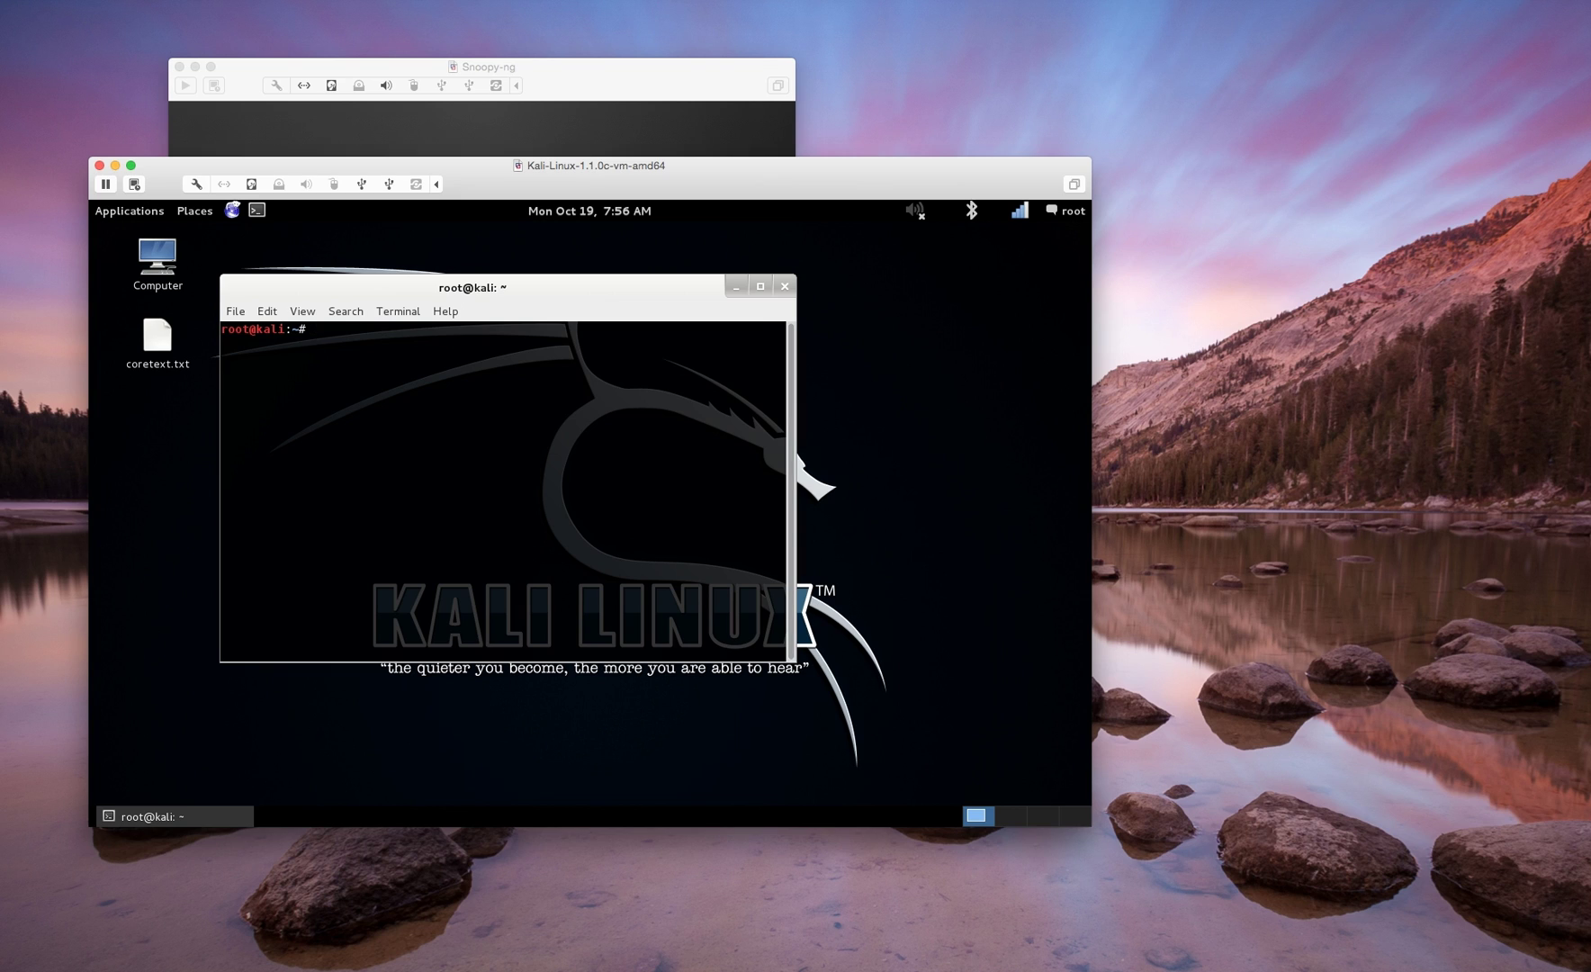
left_click_drag(795, 662, 1000, 704)
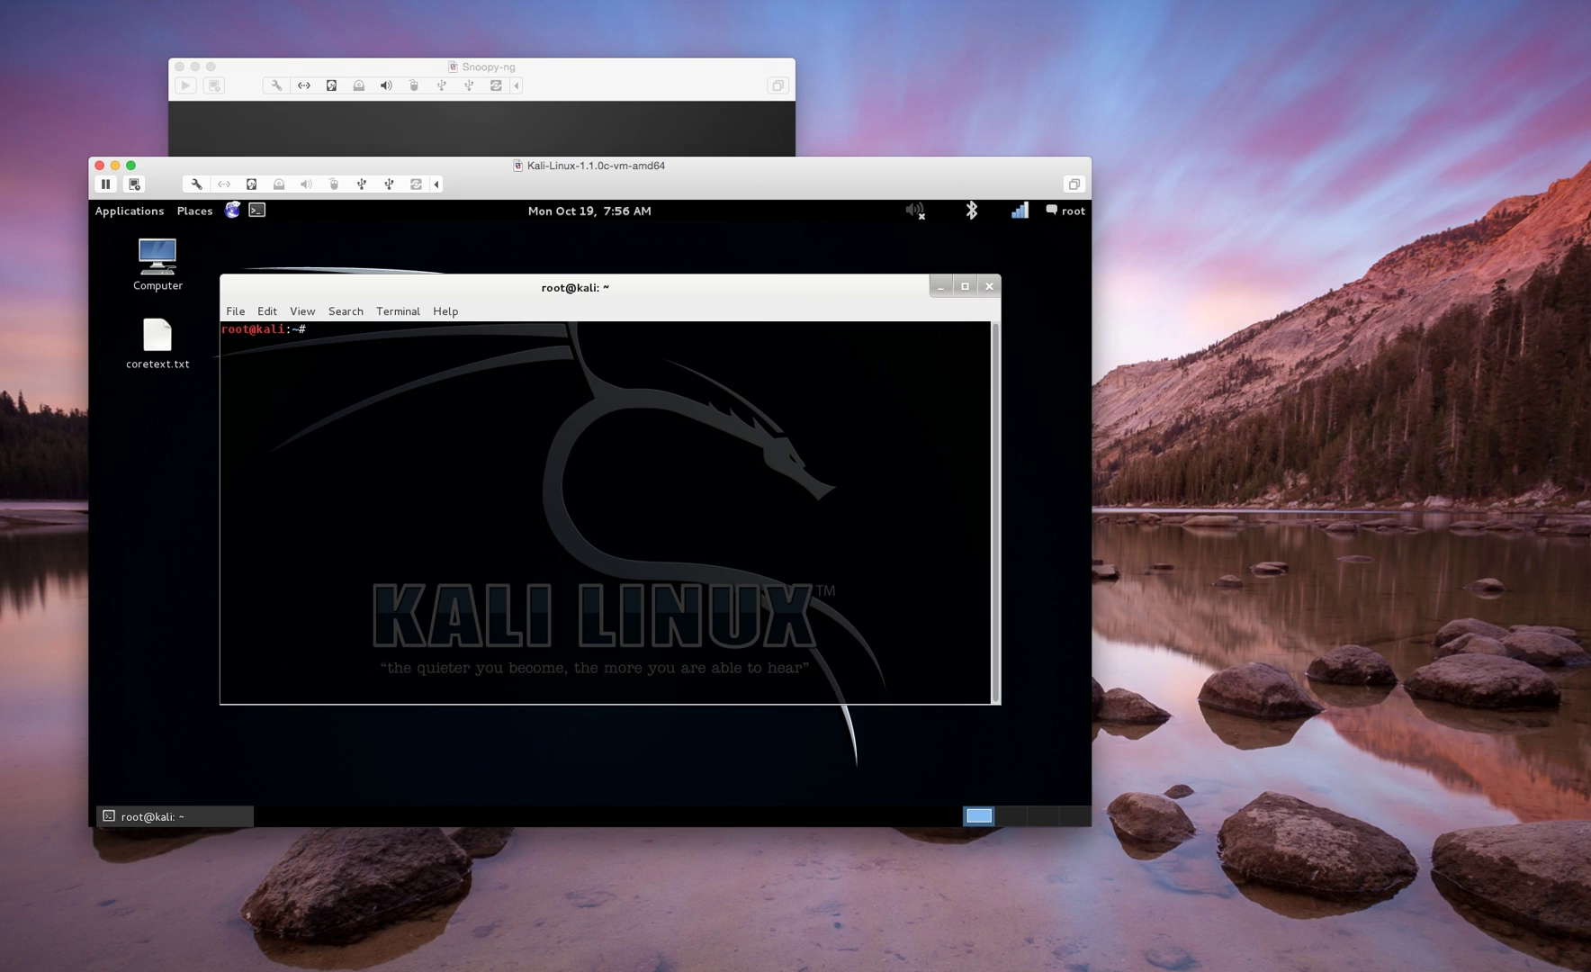
type("iwconfig")
key("Return")
type("clear")
key("Return")
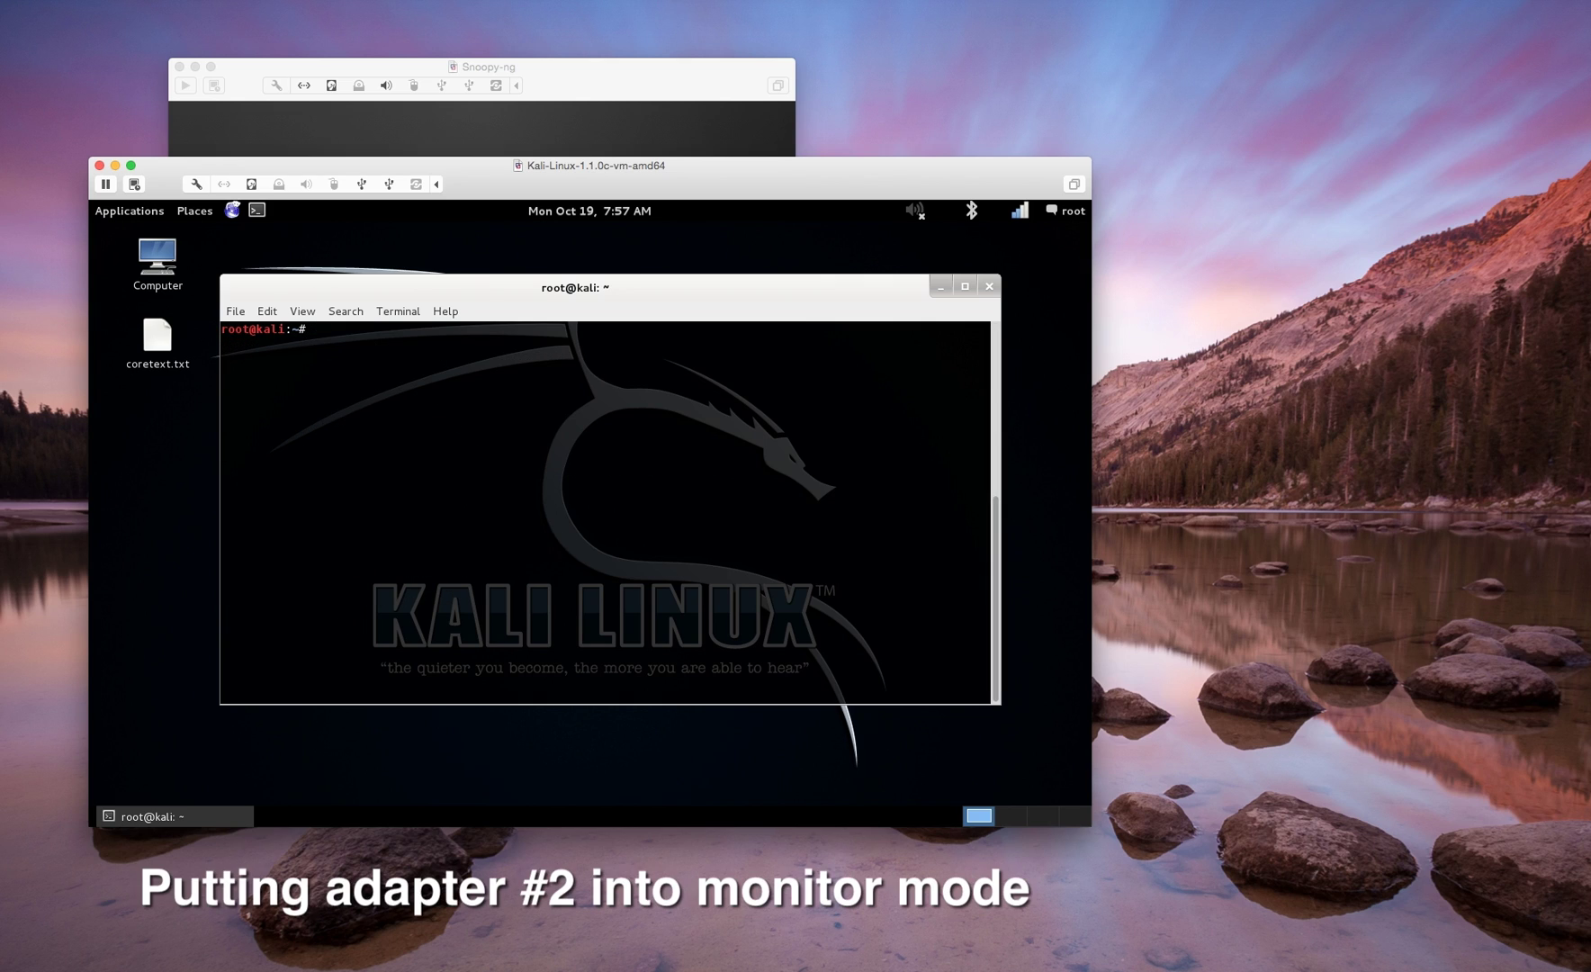
type("airmon-ng start wlan3")
key("Return")
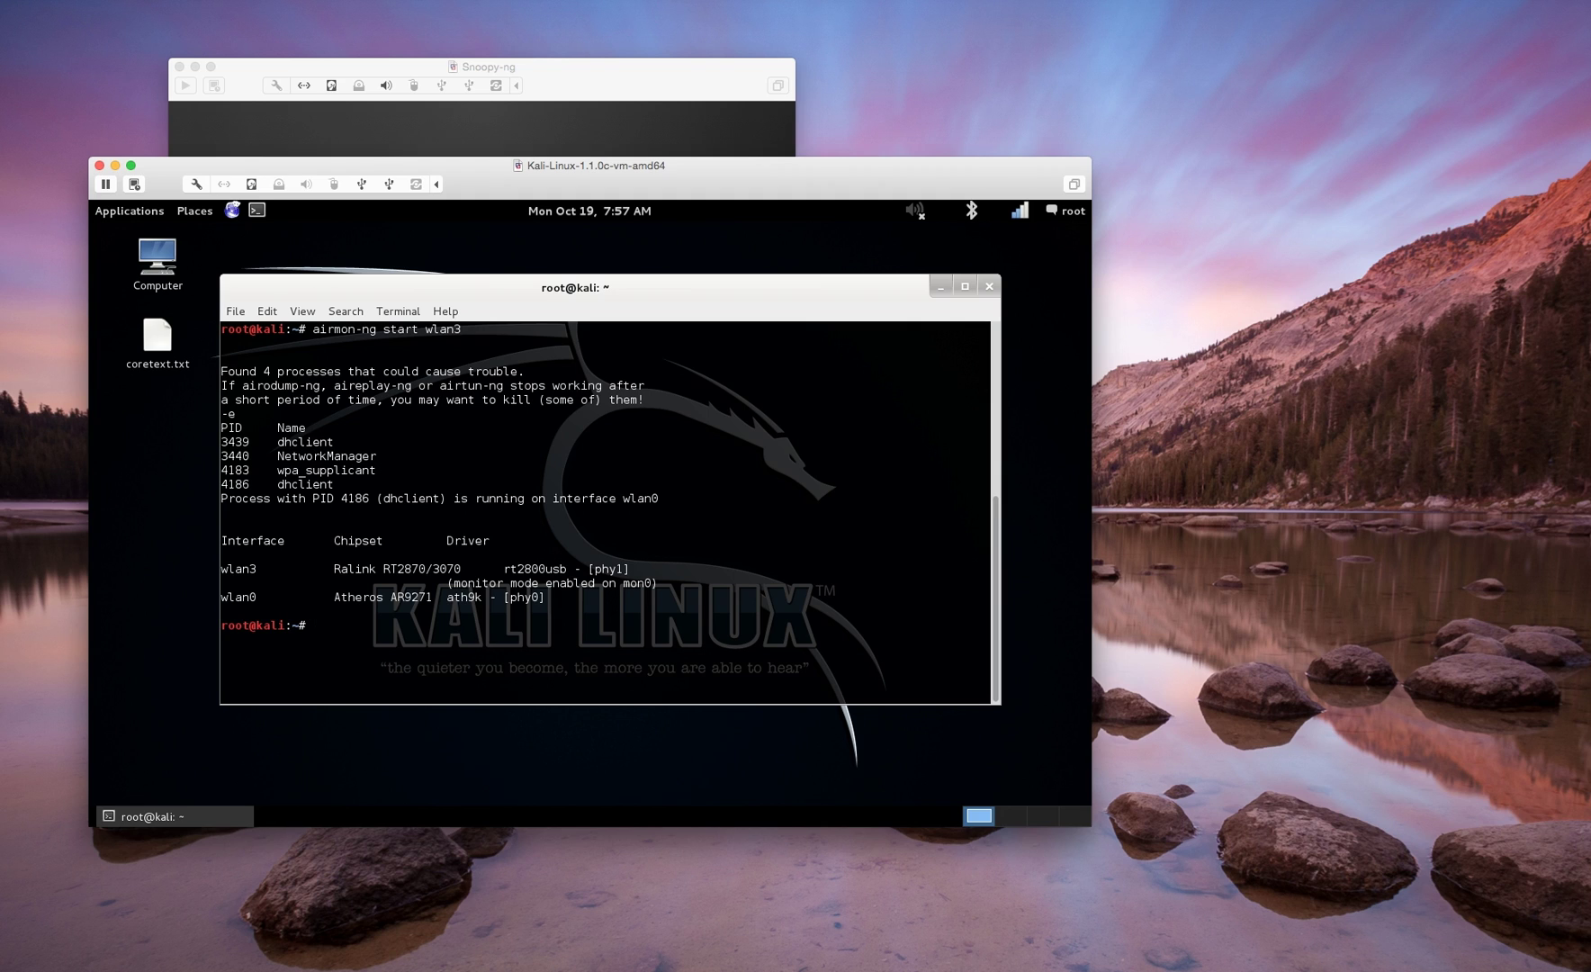
key("super+grave")
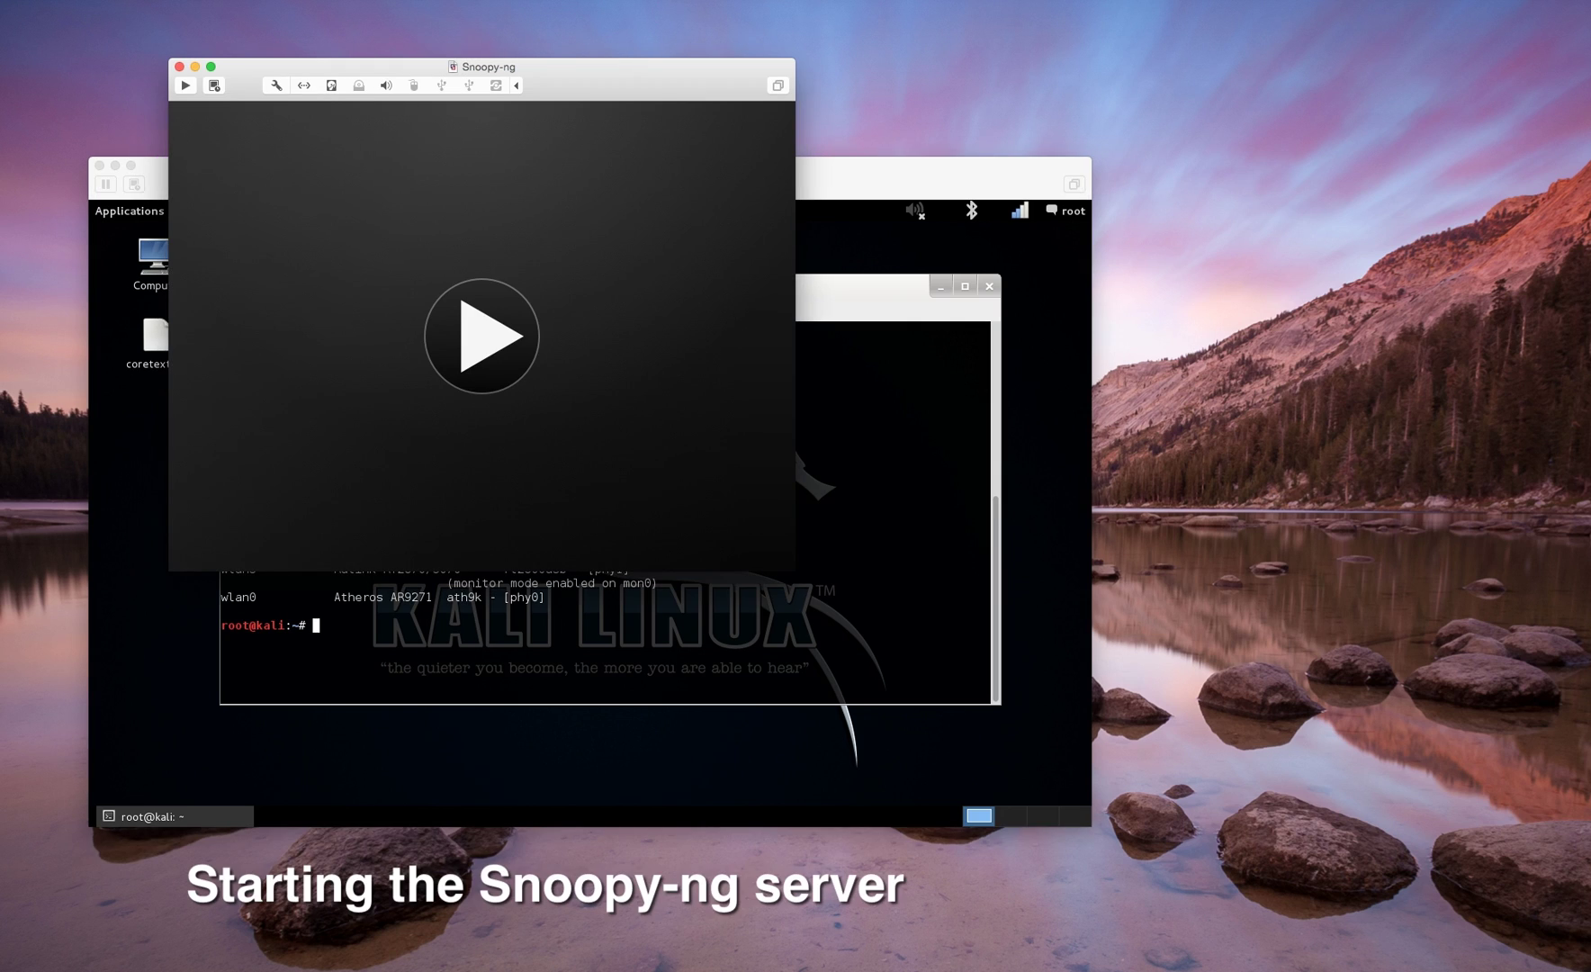
- Power on the Snoopy-ng Ubuntu VM and log in with the user password
left_click(482, 335)
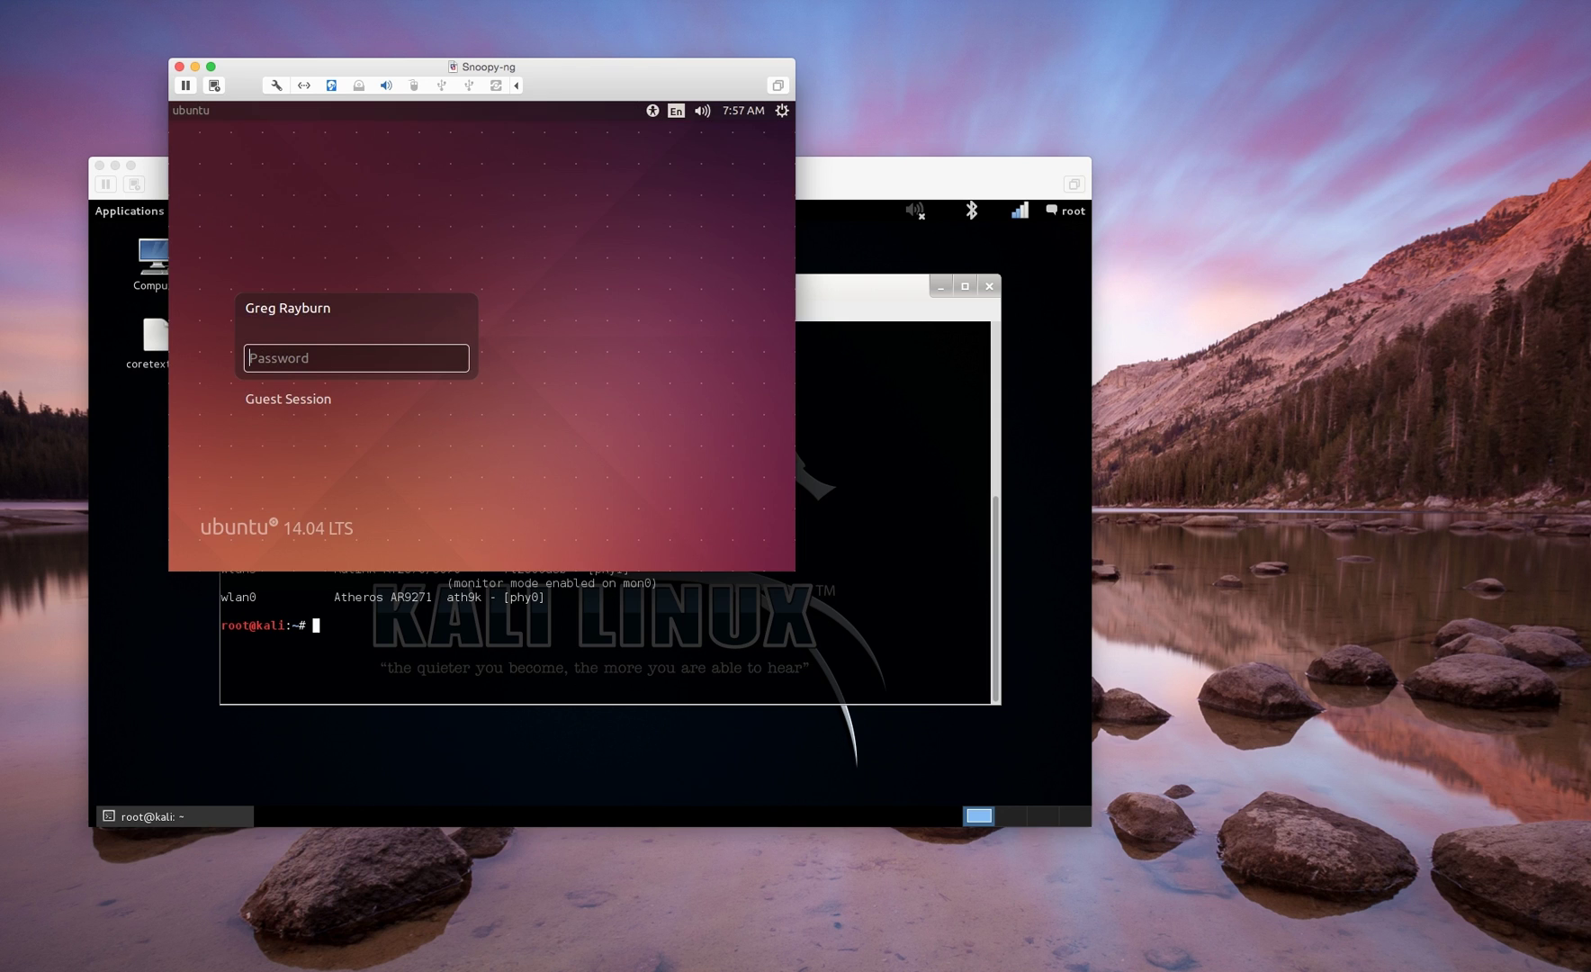
type("*********")
key("Return")
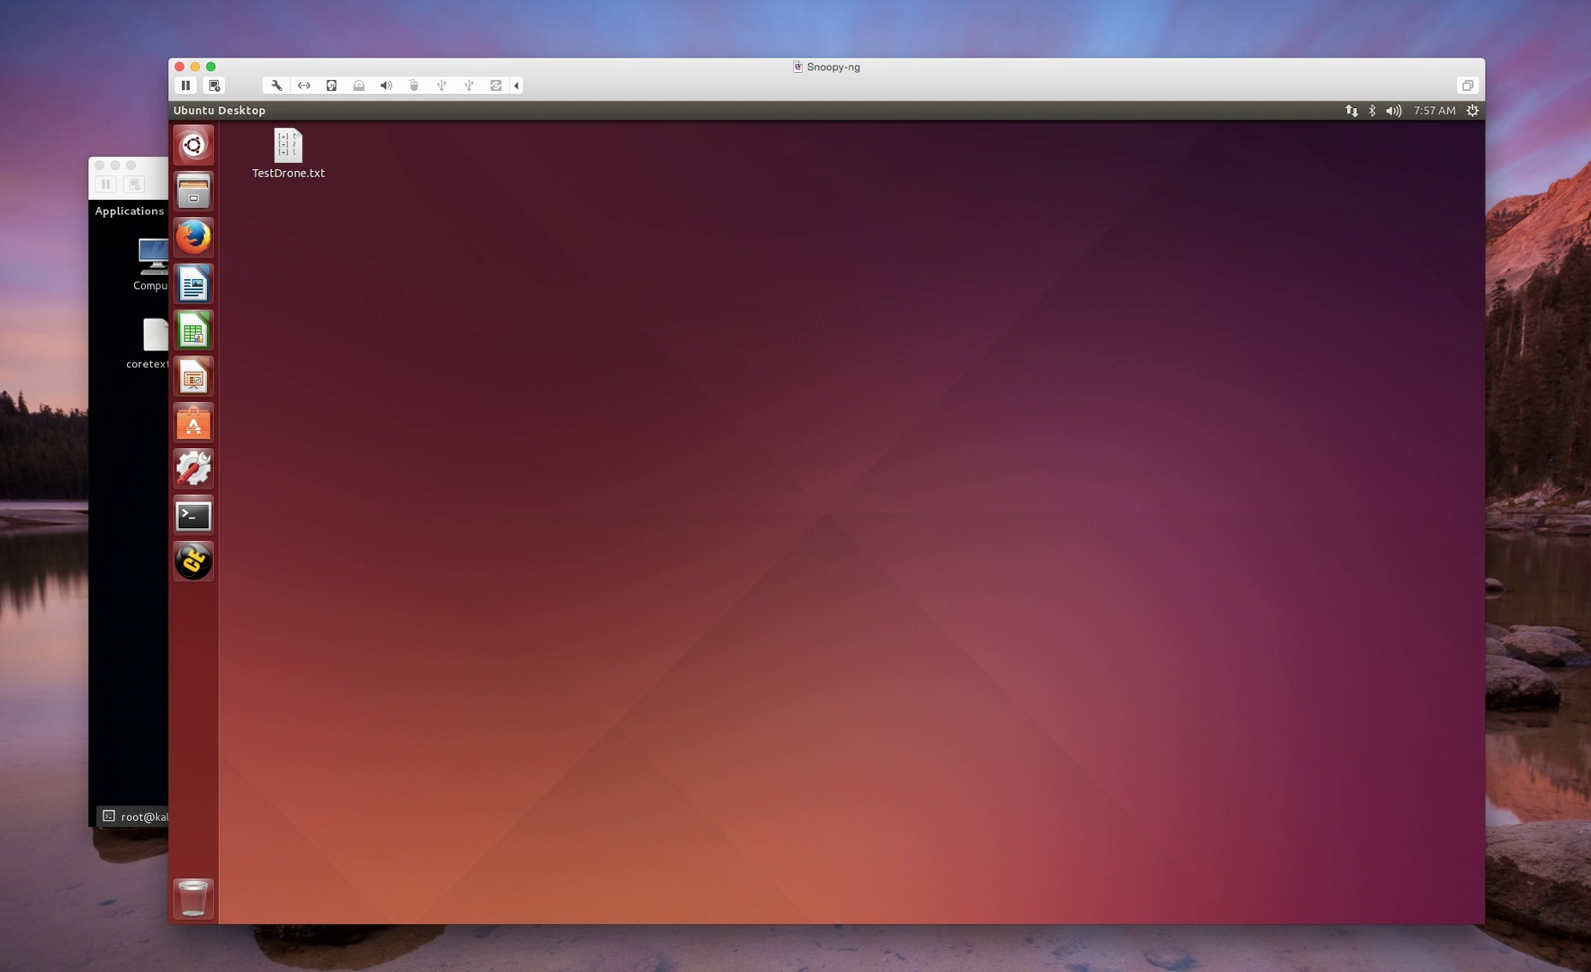
- In a centred Ubuntu terminal, run 'sudo snoopy -v -m server' and enter the sudo password
left_click(192, 515)
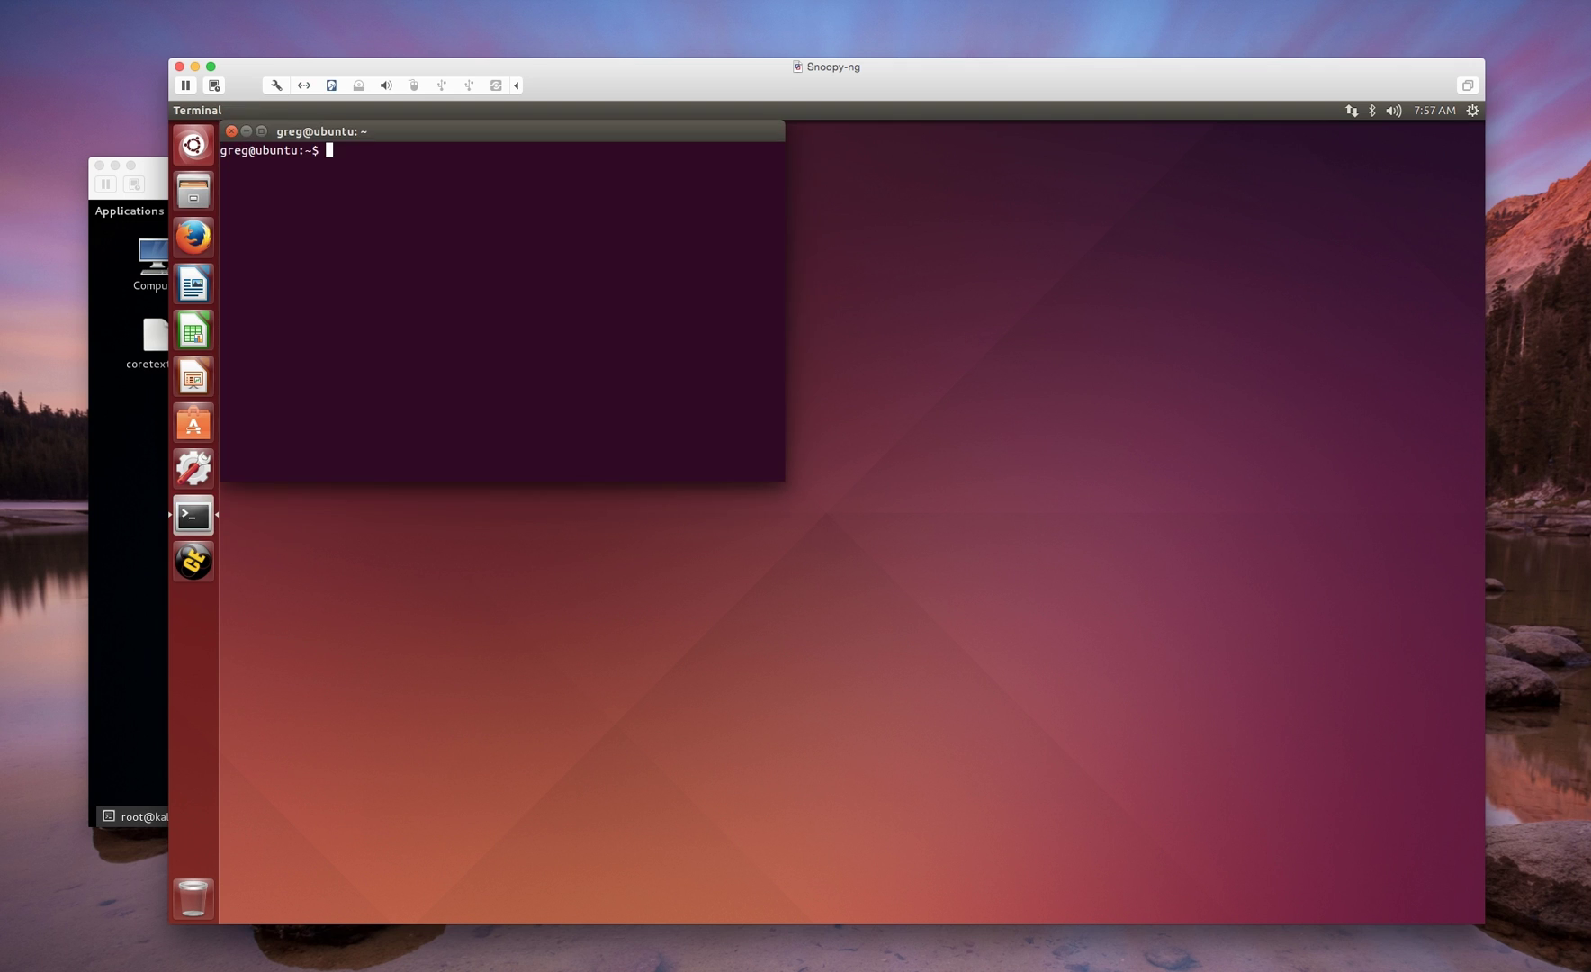
left_click_drag(504, 131, 664, 216)
type("sudo snoopy -v -m server")
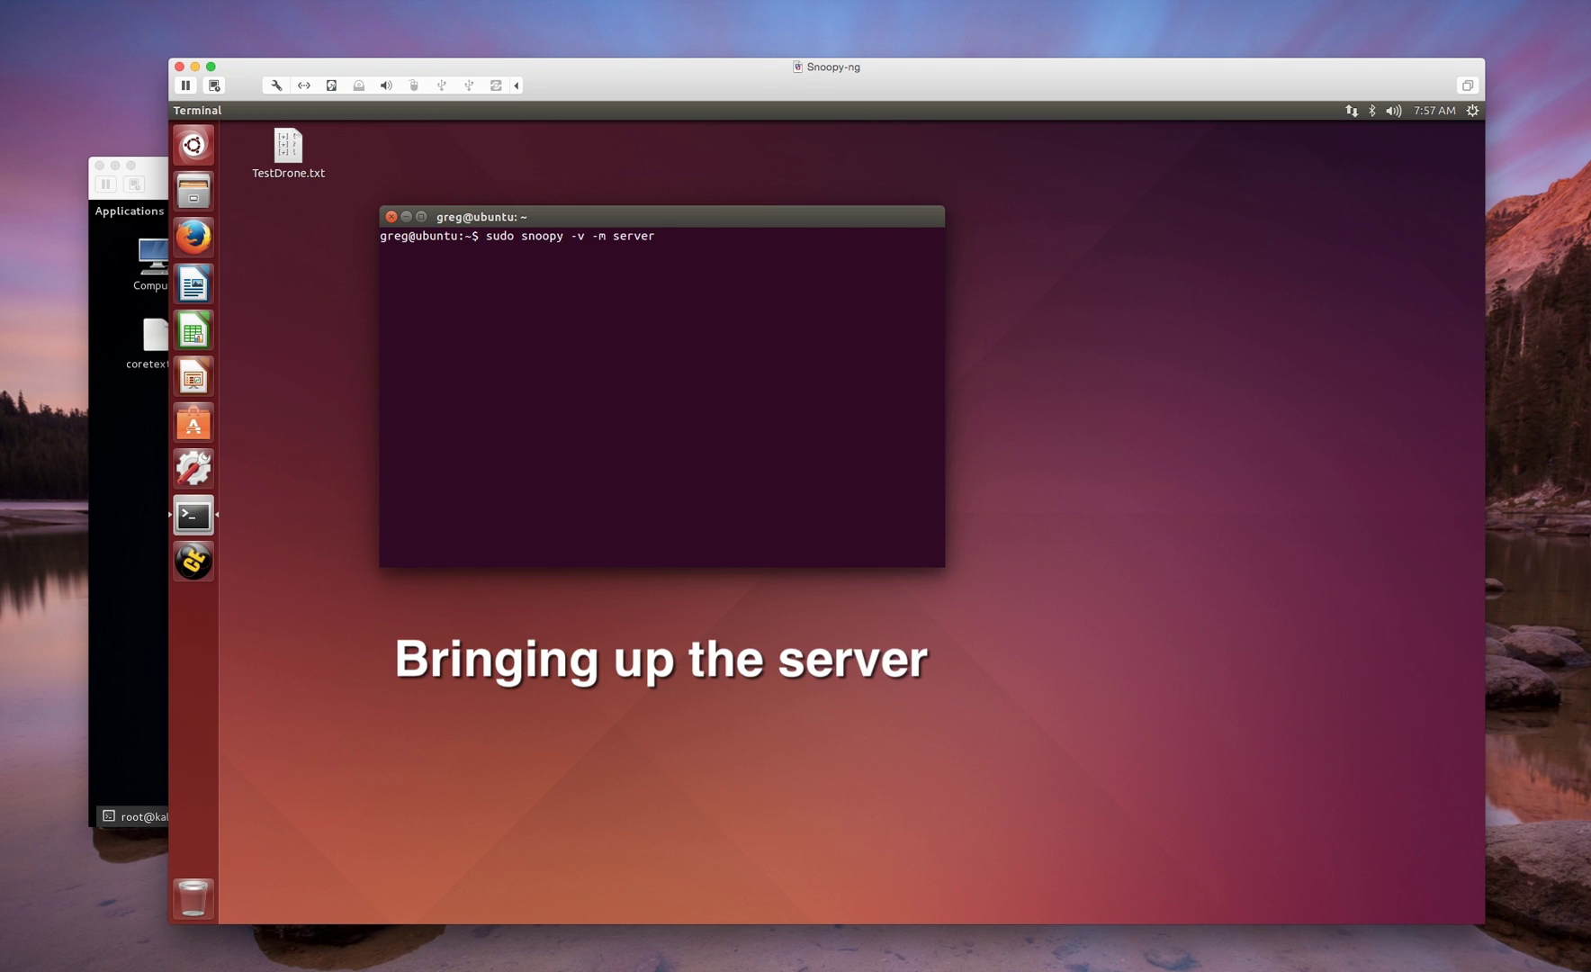
key("Return")
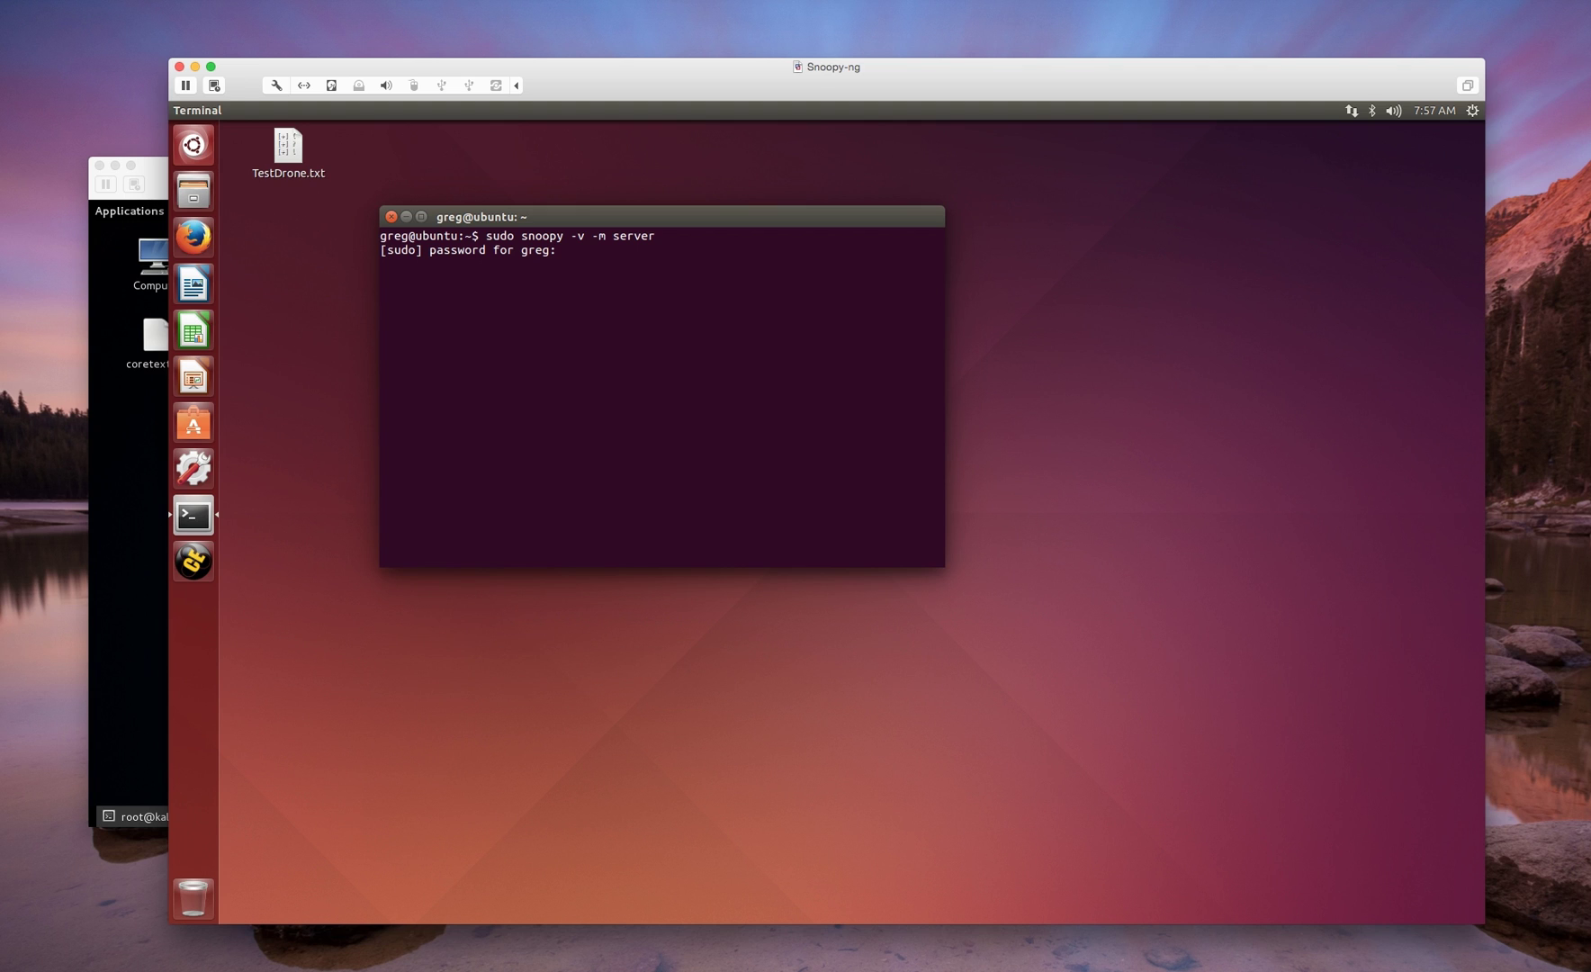
key("Return")
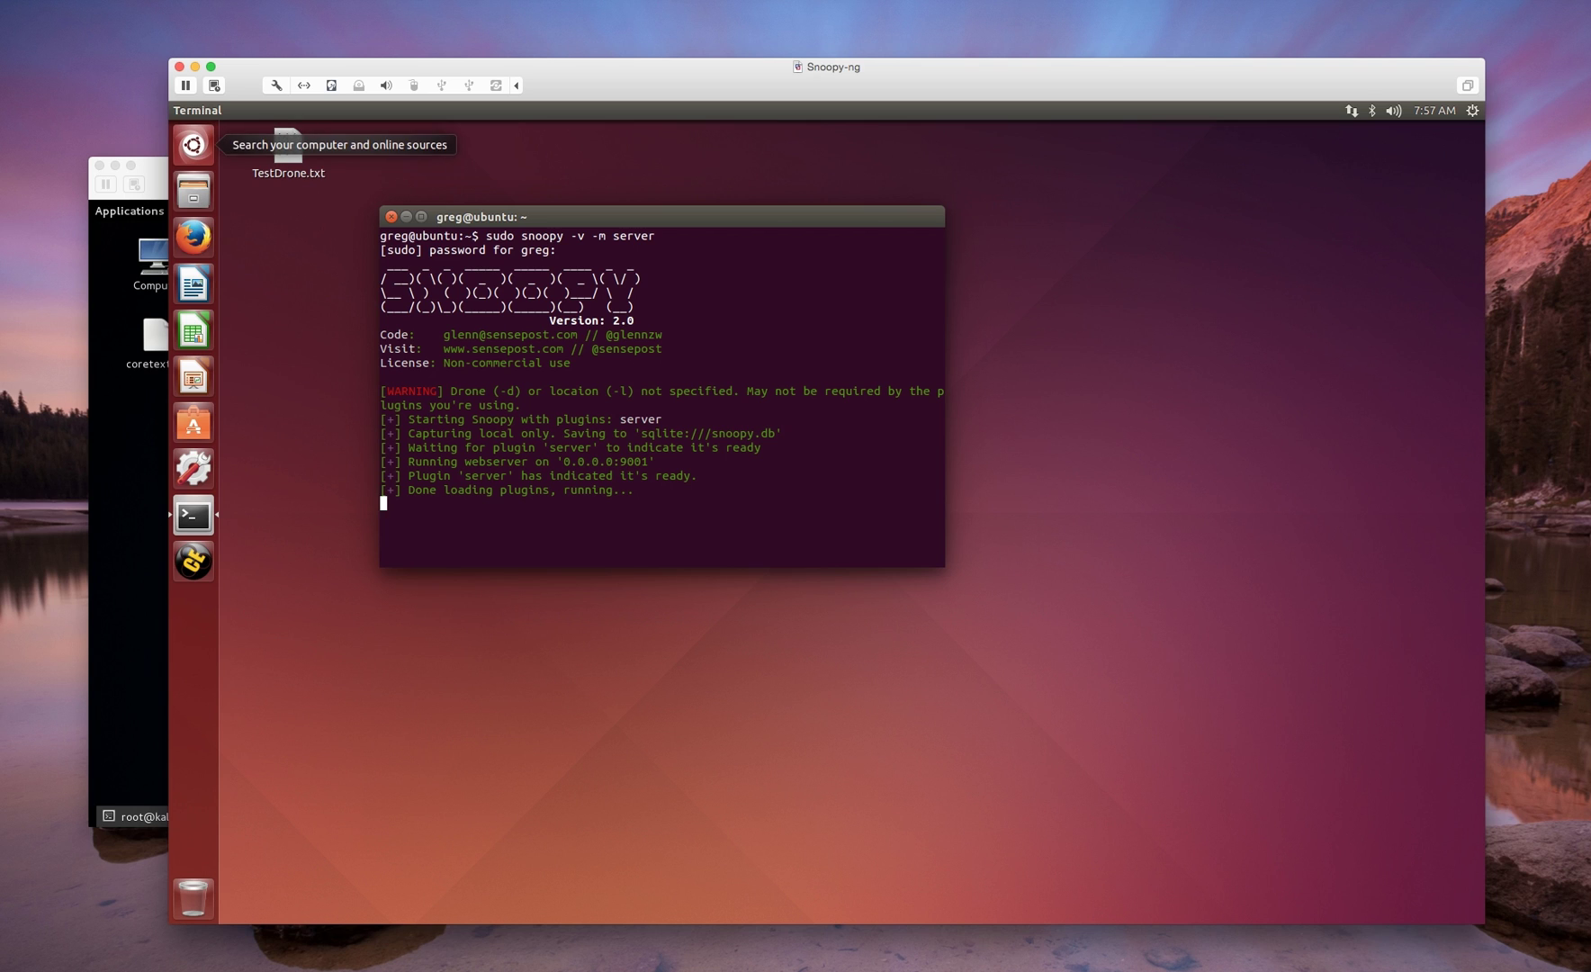
- Return to the Kali VM, clear its terminal and recall the earlier command from history
left_click(135, 180)
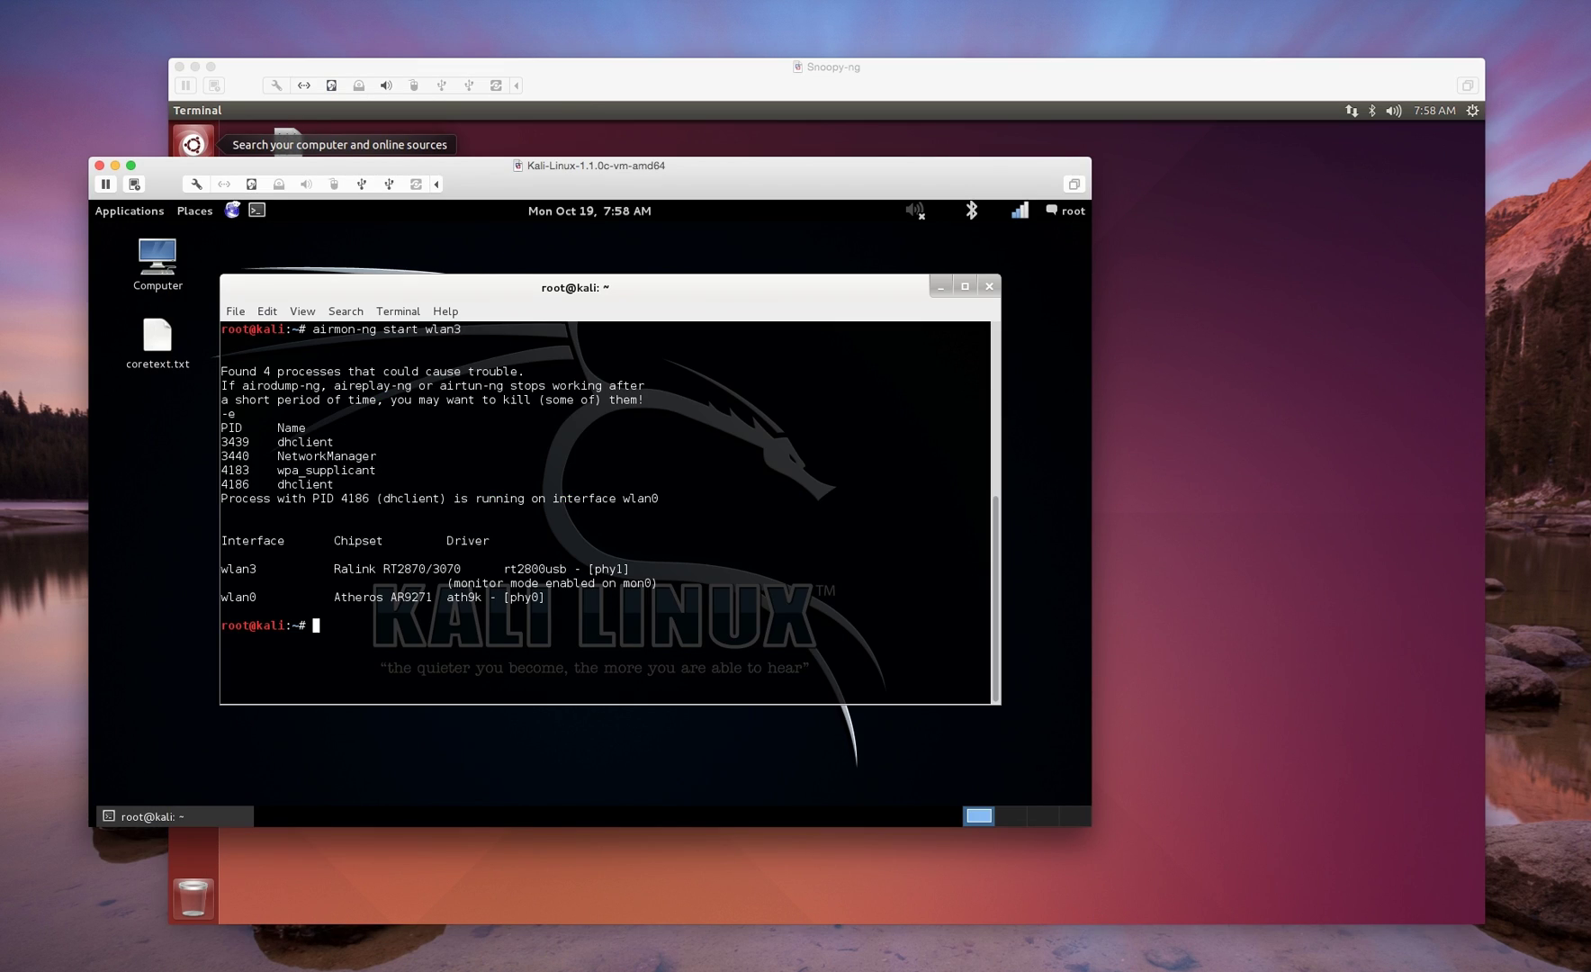
type("clear")
key("Return")
key("Up")
key("Up")
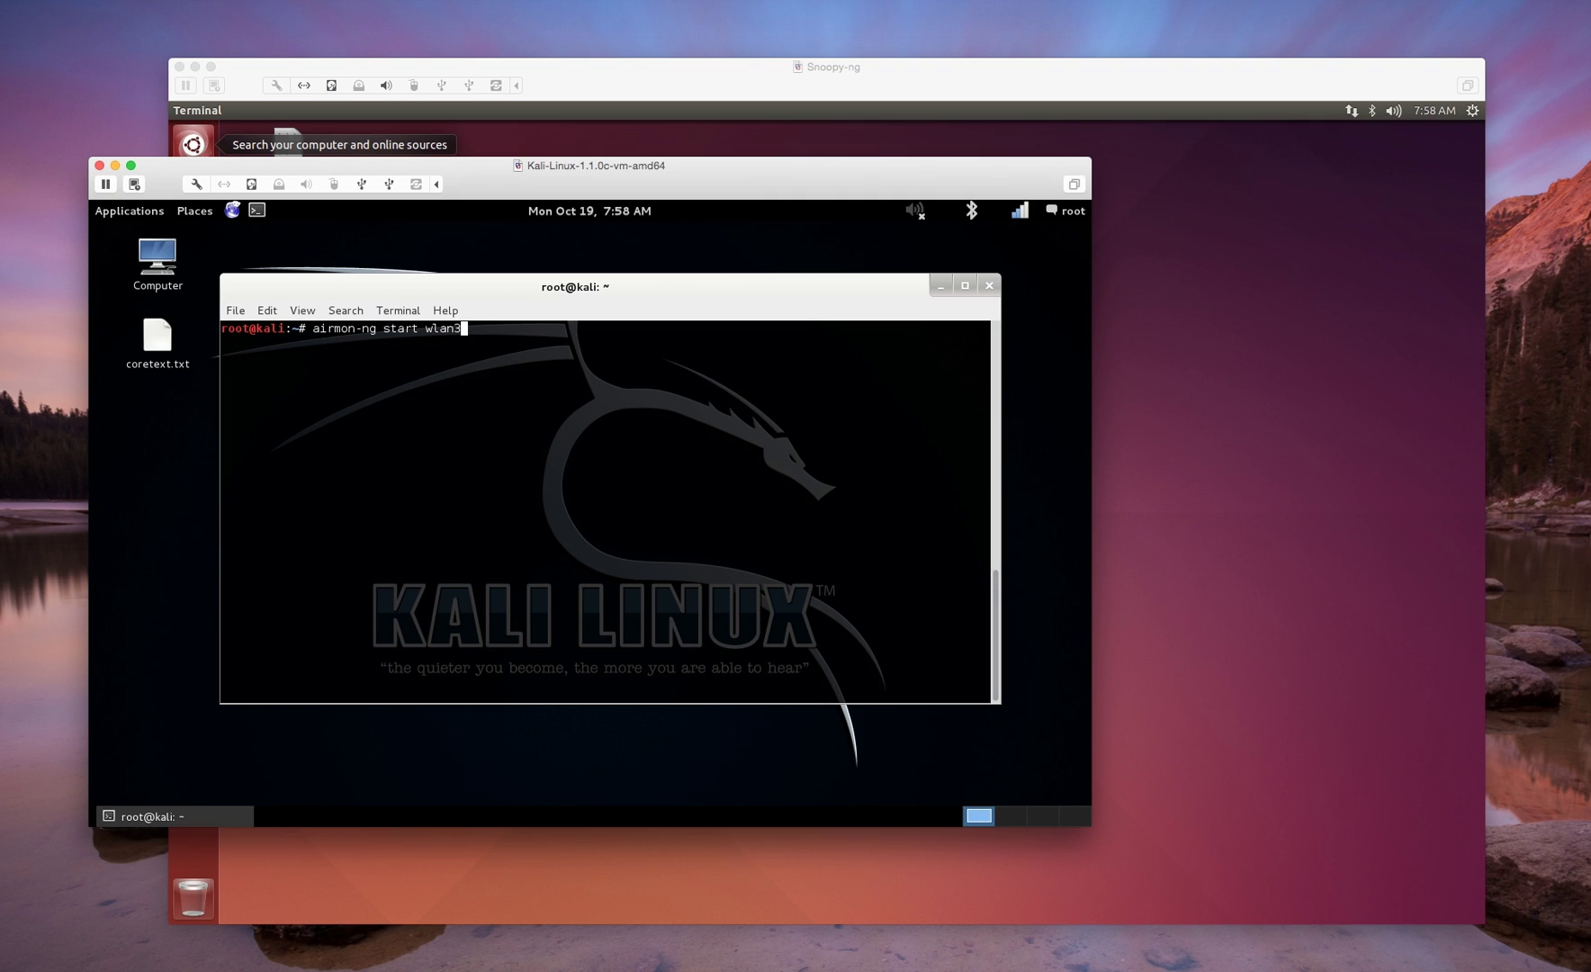
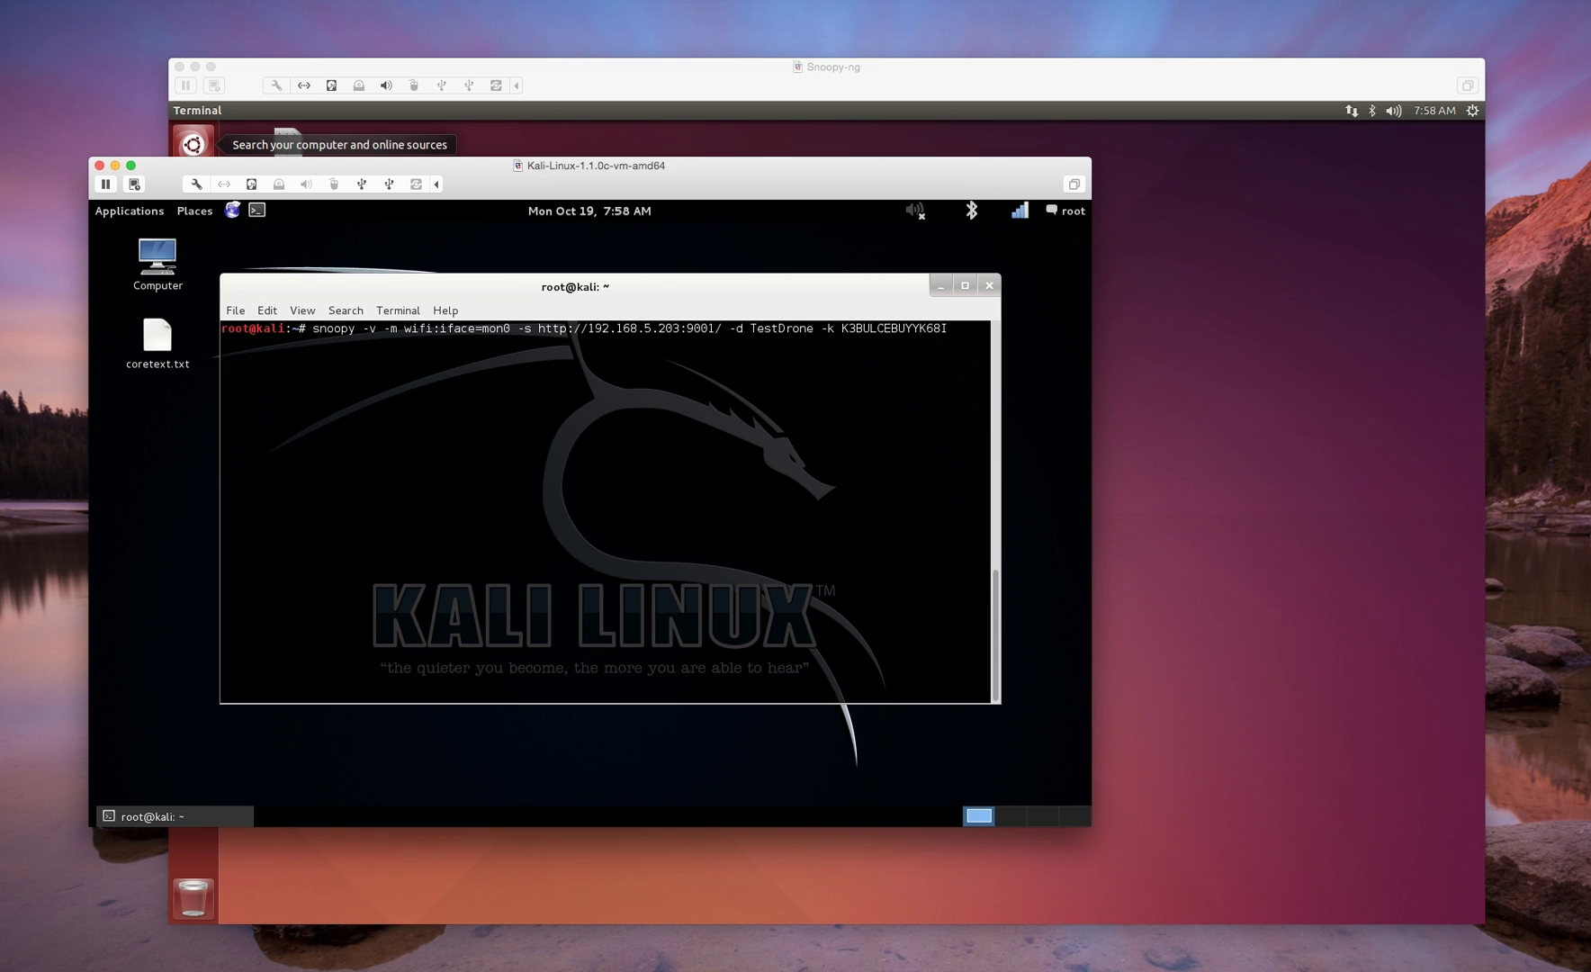
- Start the snoopy drone sniffing Wi-Fi on mon0, then bring the Snoopy-ng server VM forward
key("Return")
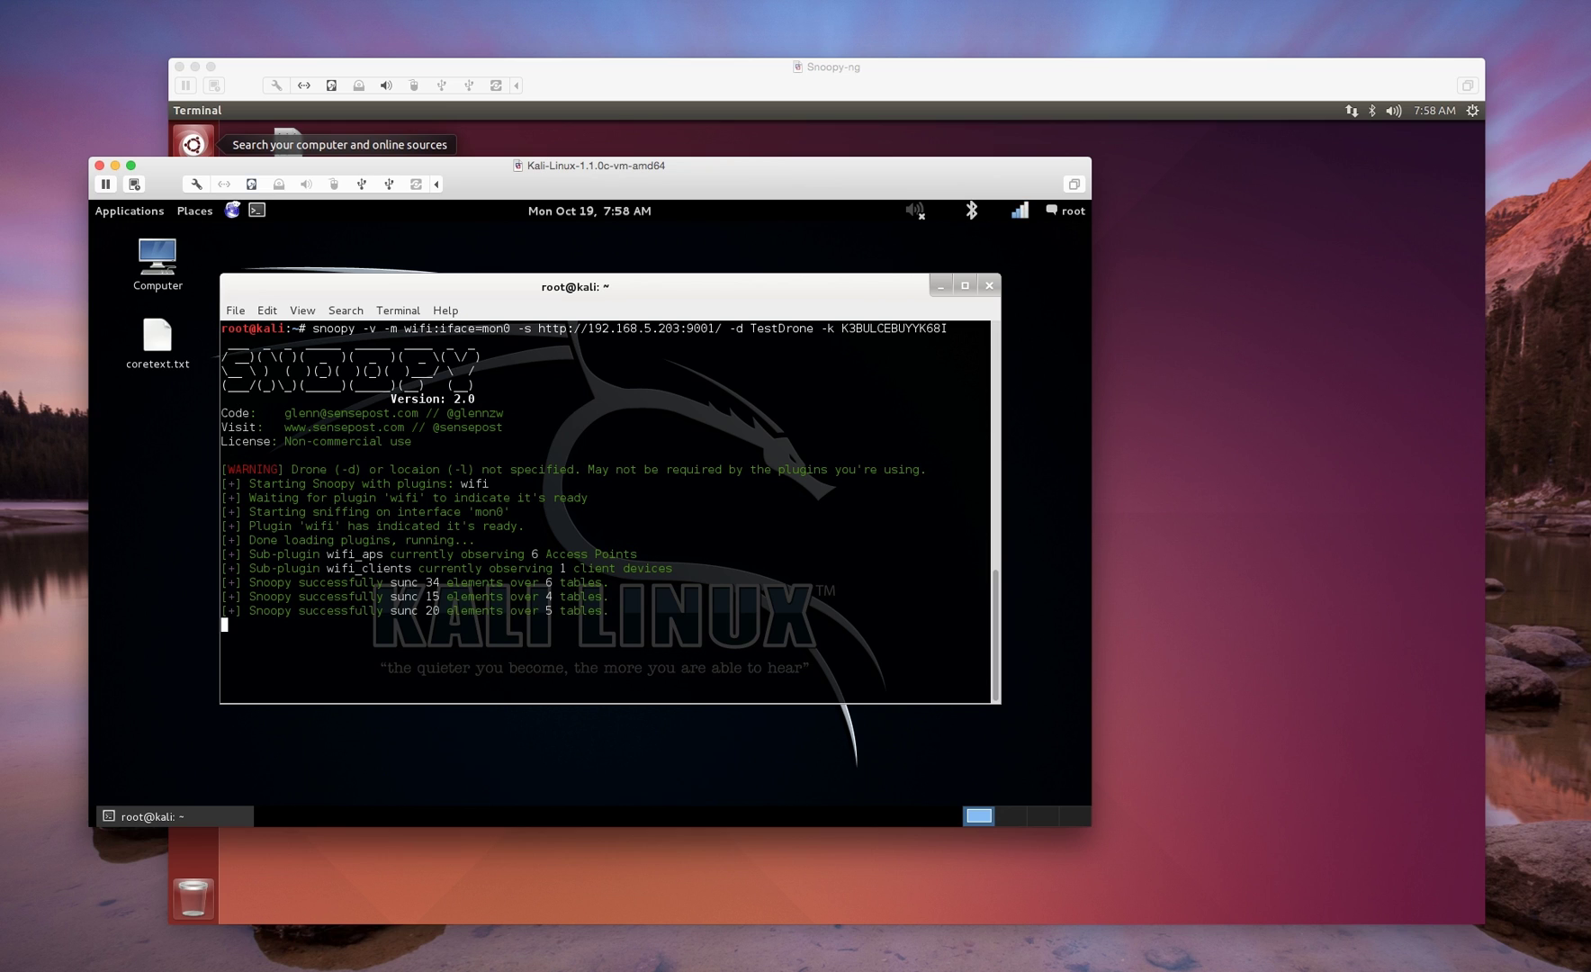
key("super+grave")
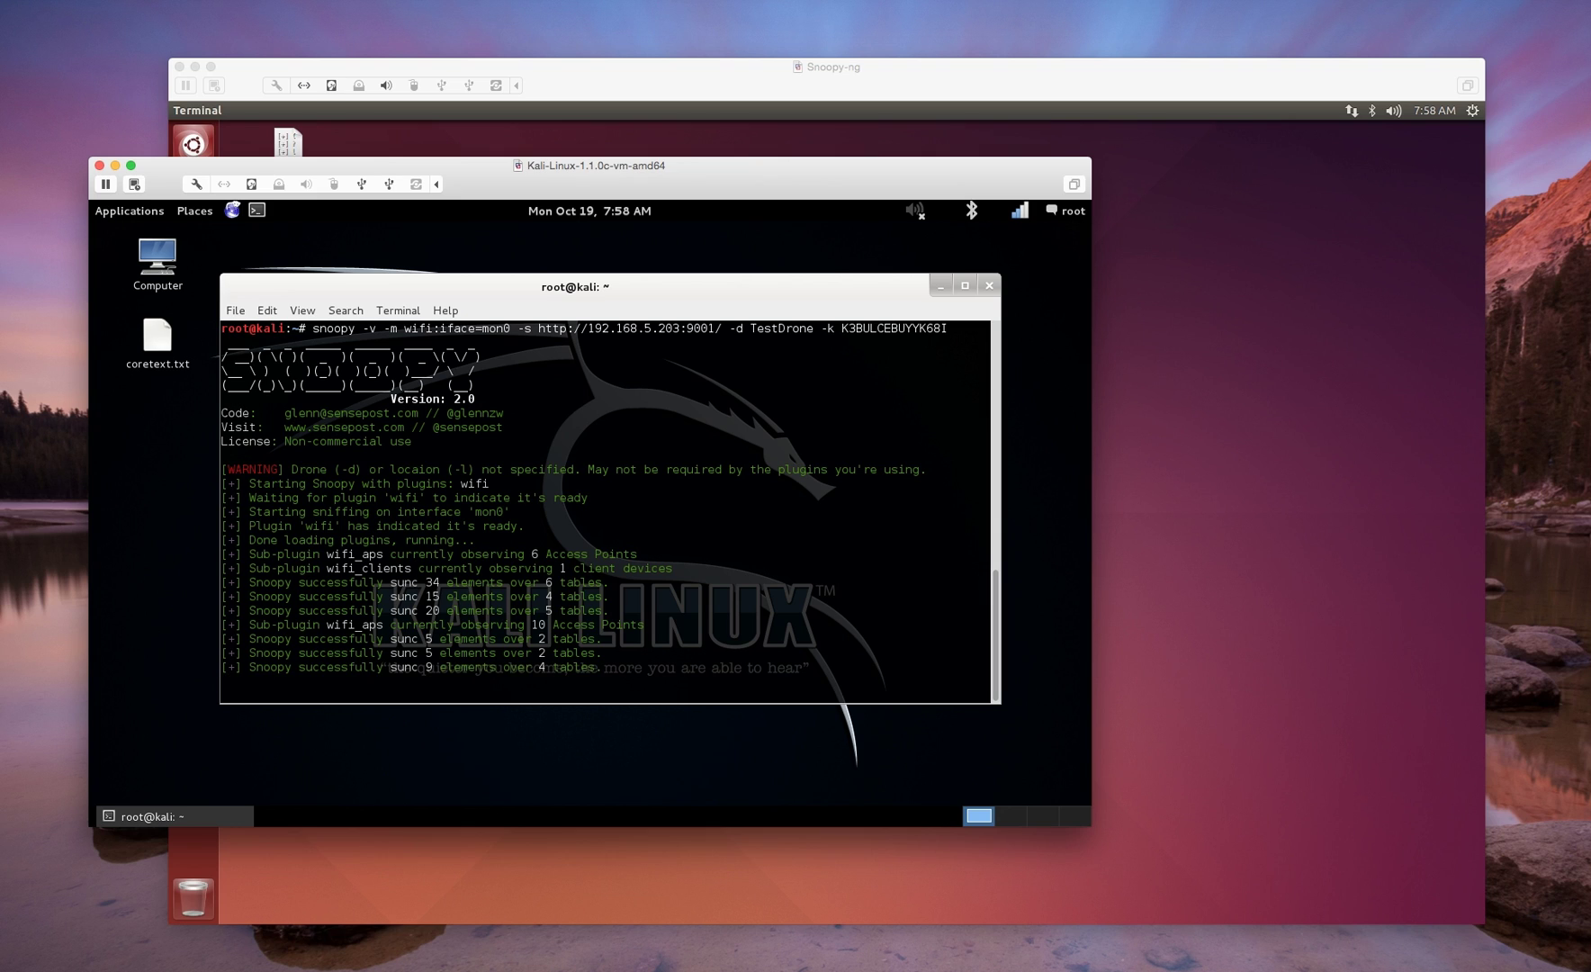
key("super+grave")
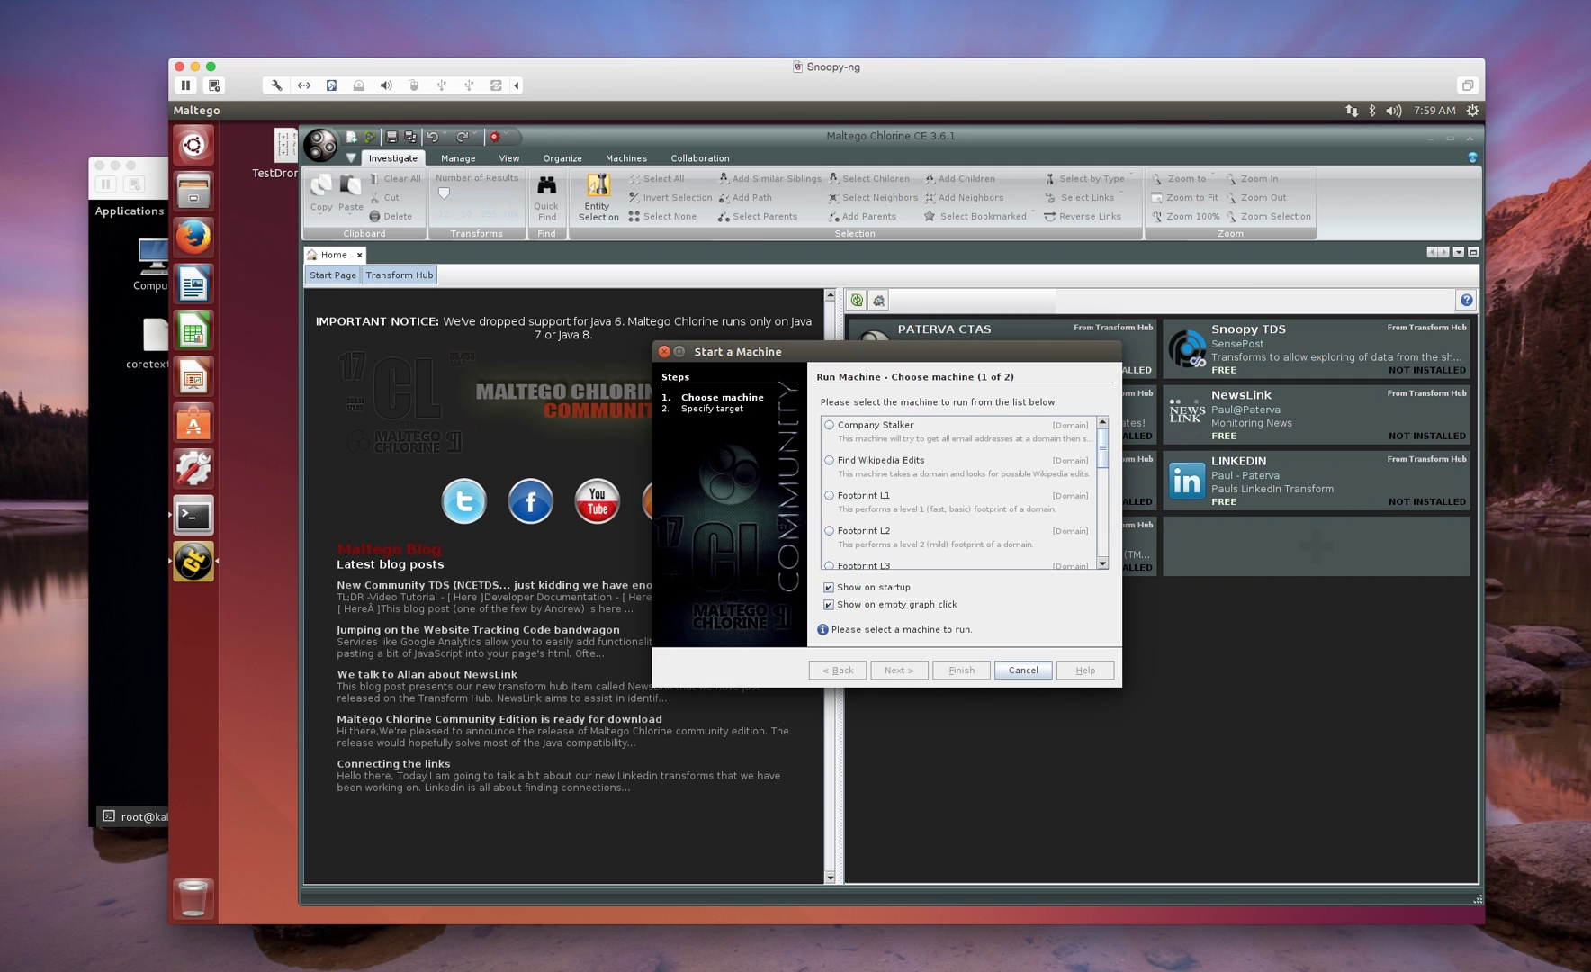
- Pick the Snoopy_GetLocations machine in the Start a Machine wizard and continue to its target
scroll(958, 493, "down", 5)
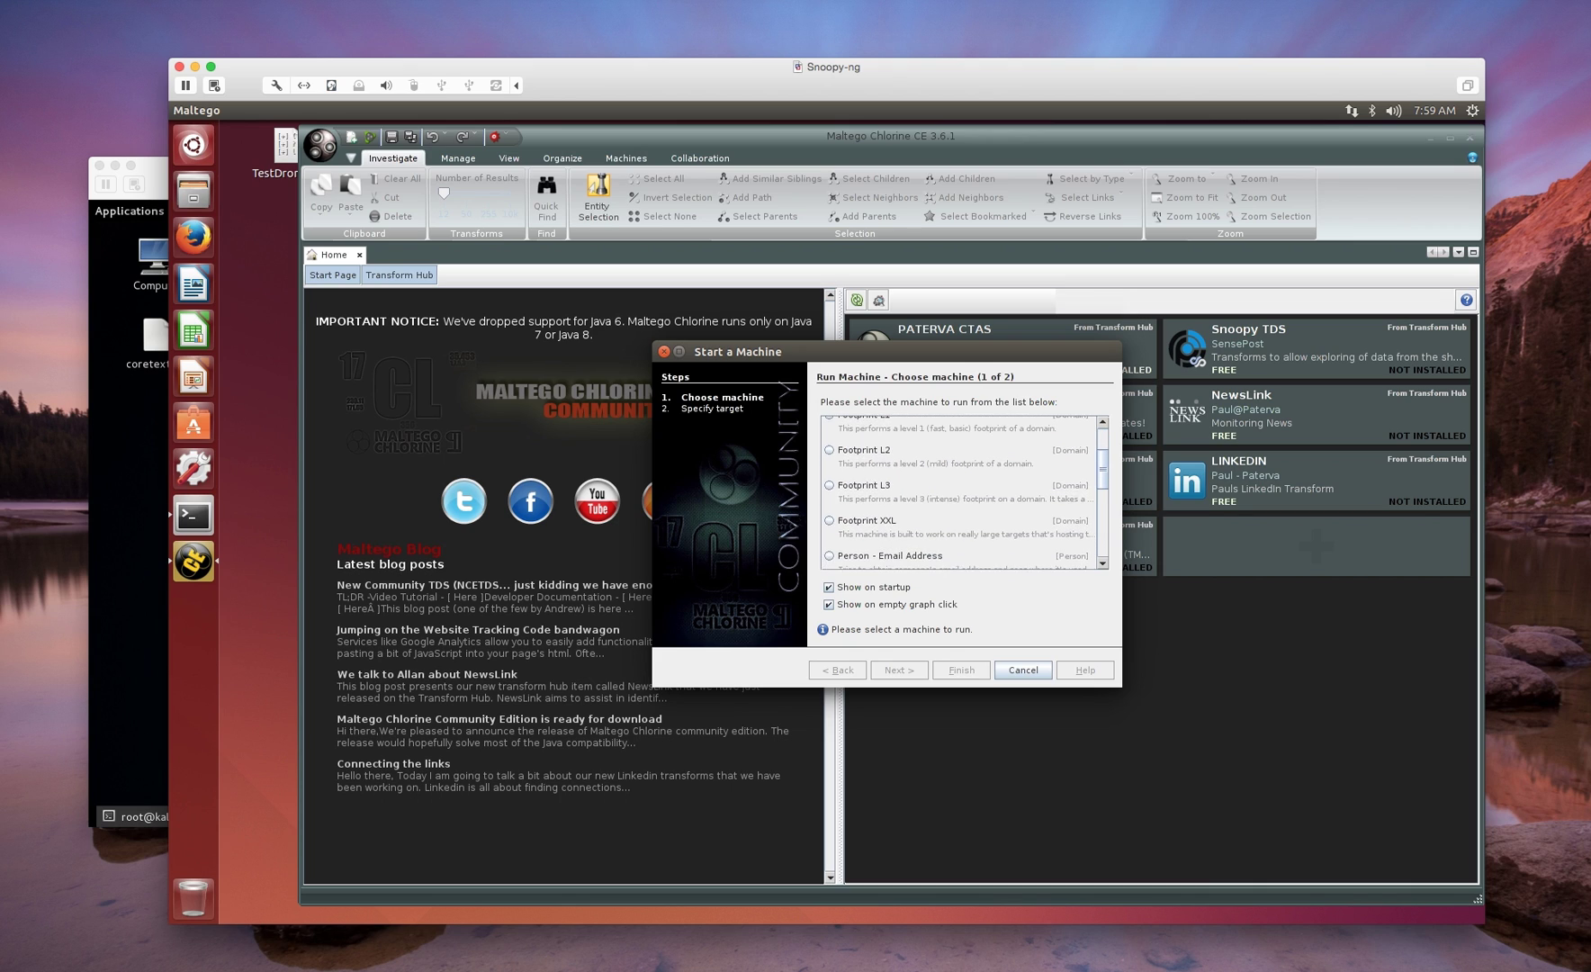
scroll(958, 493, "down", 4)
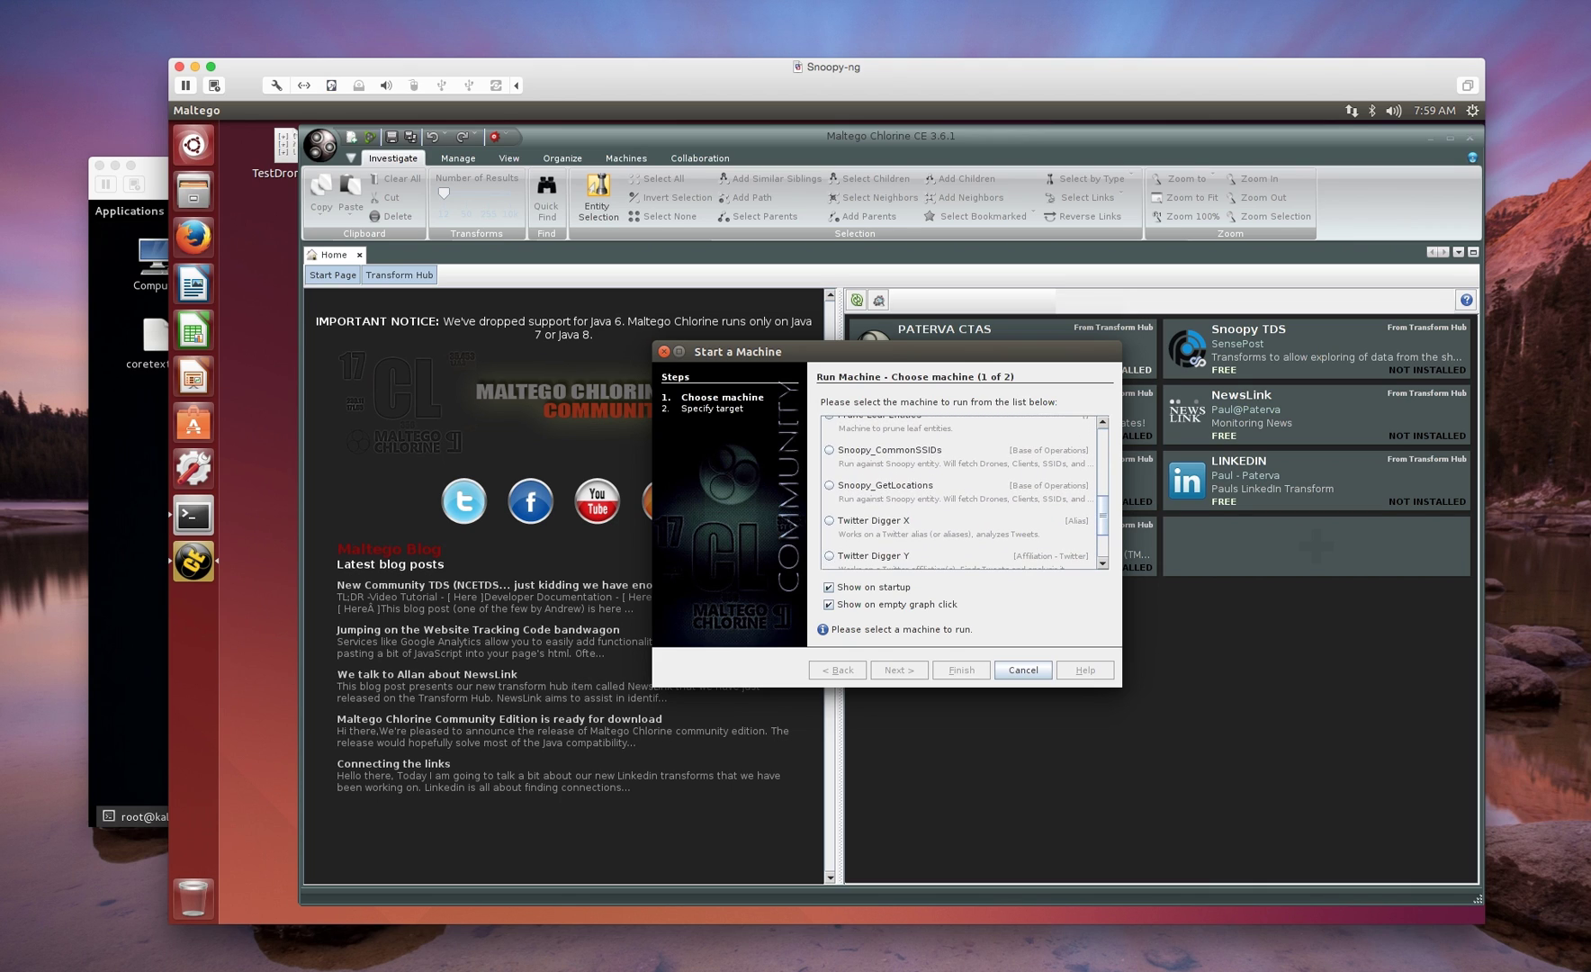
left_click(873, 486)
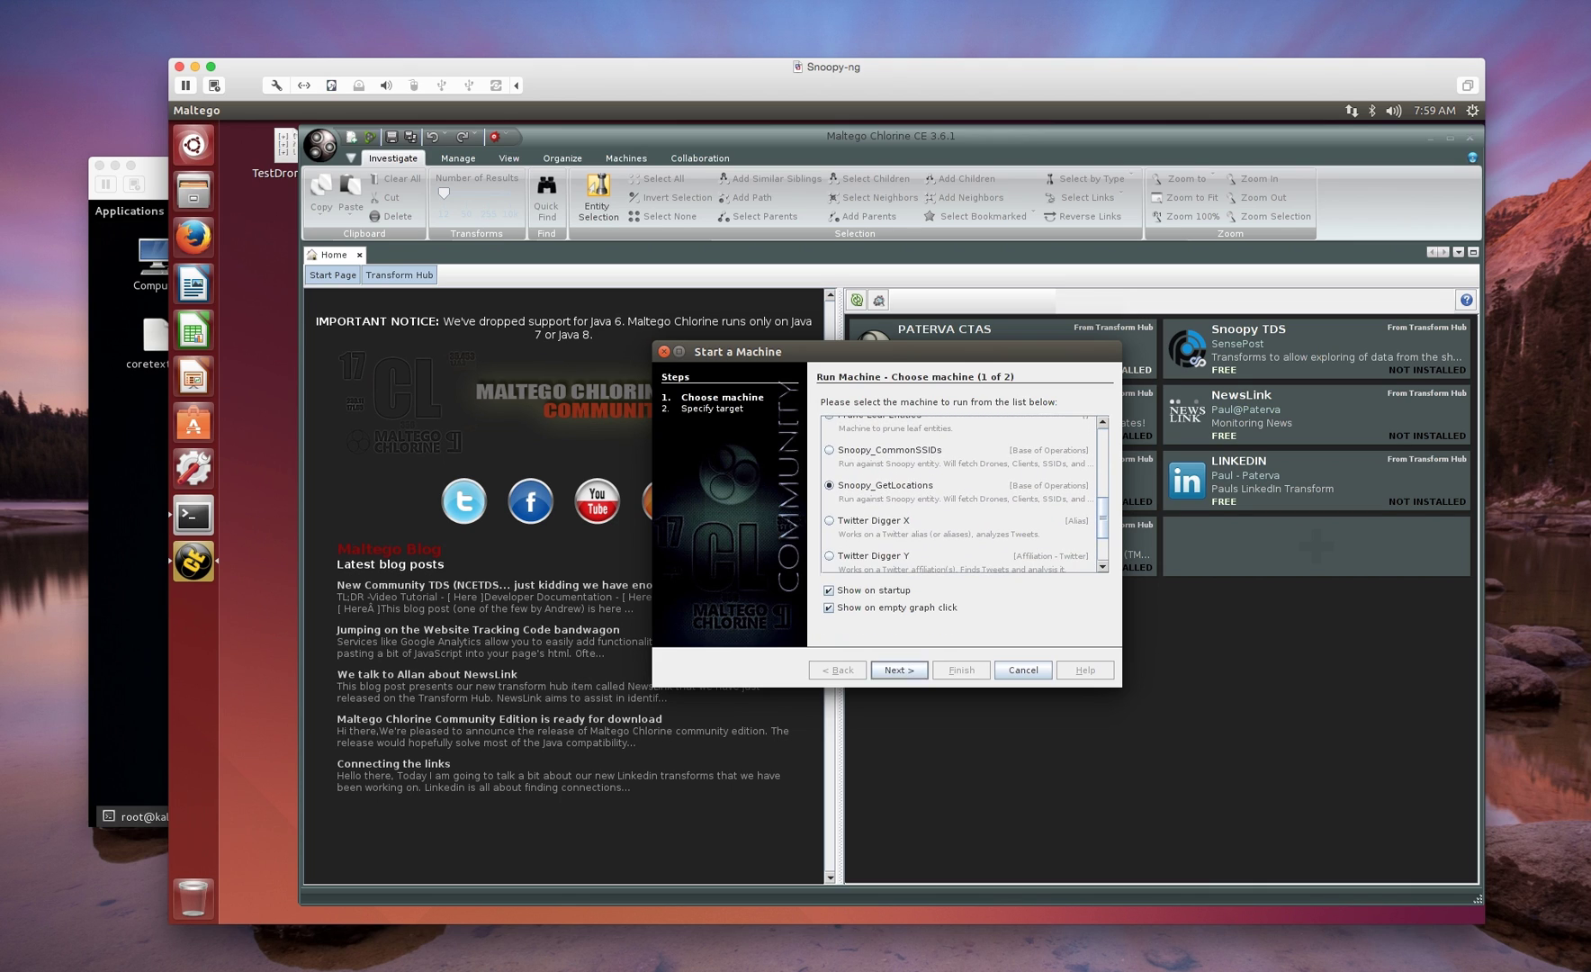
key("Return")
key("Return")
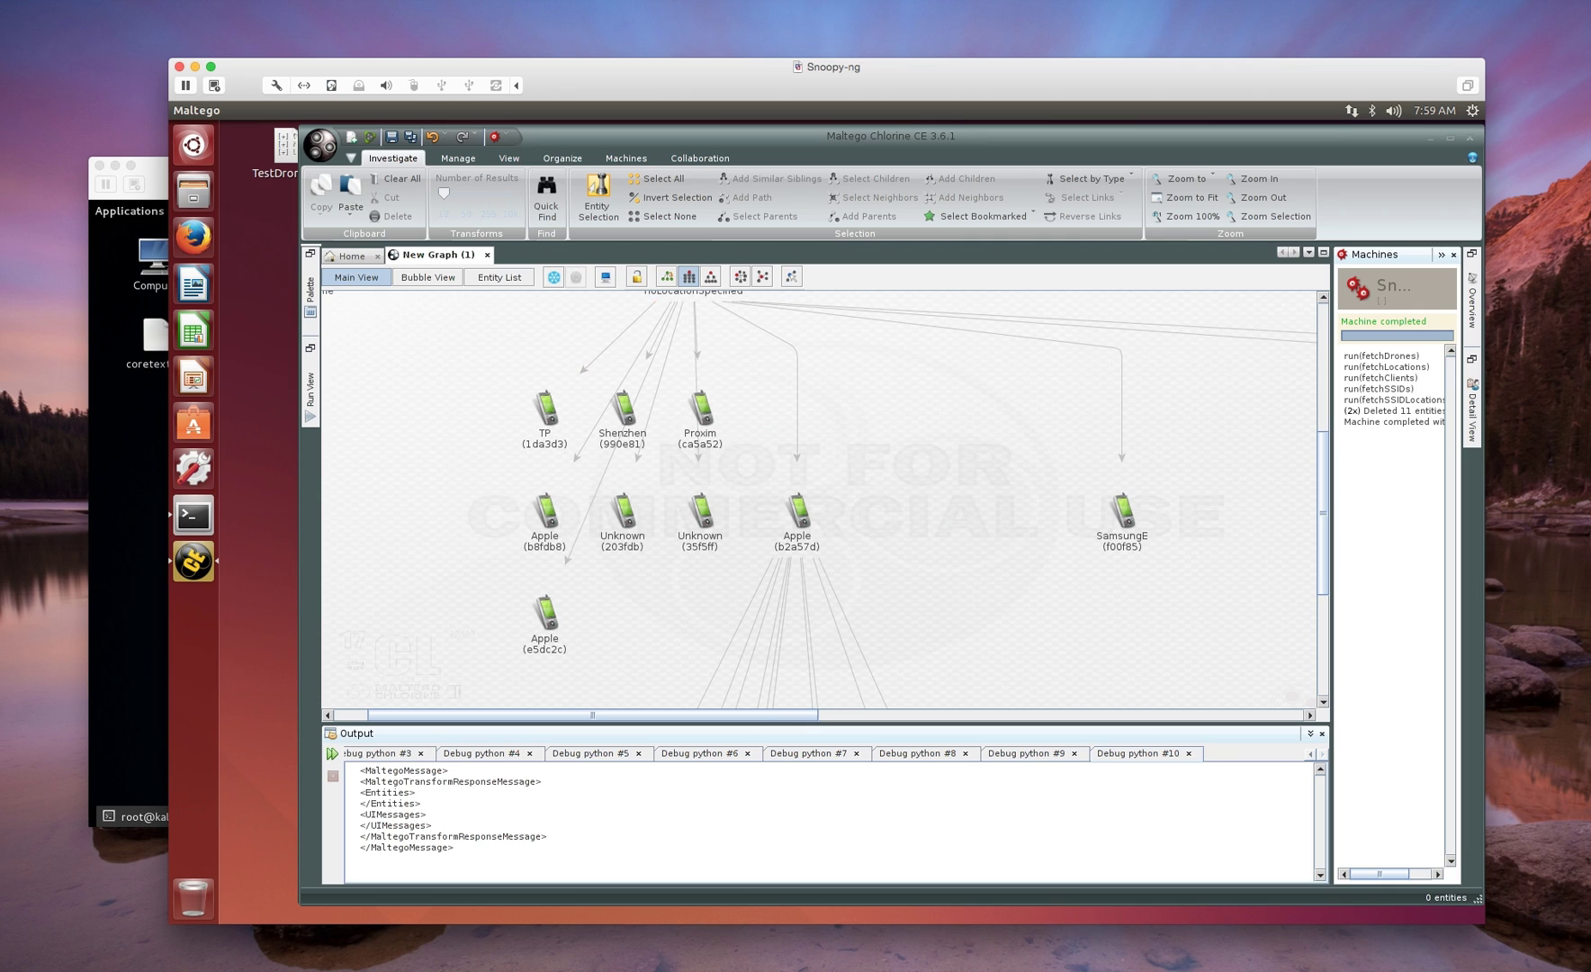
- Run fetchSSIDs on the seven selected phone entities and dismiss the python exit code 1 error
left_click_drag(483, 372, 734, 667)
right_click(700, 516)
left_click(747, 592)
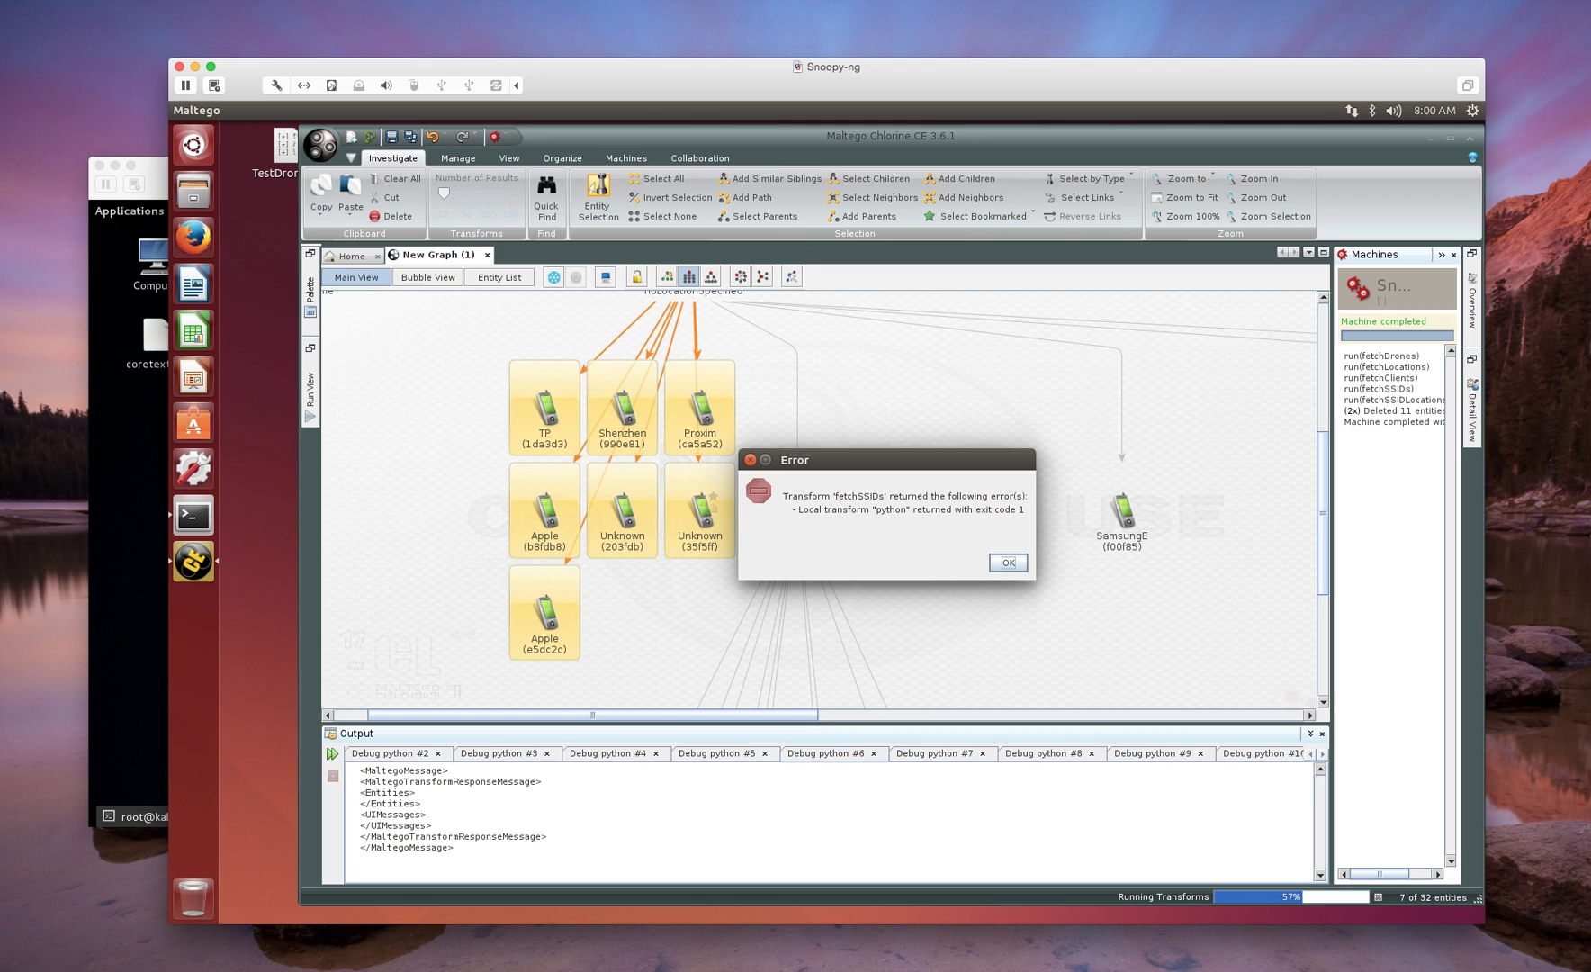
key("Return")
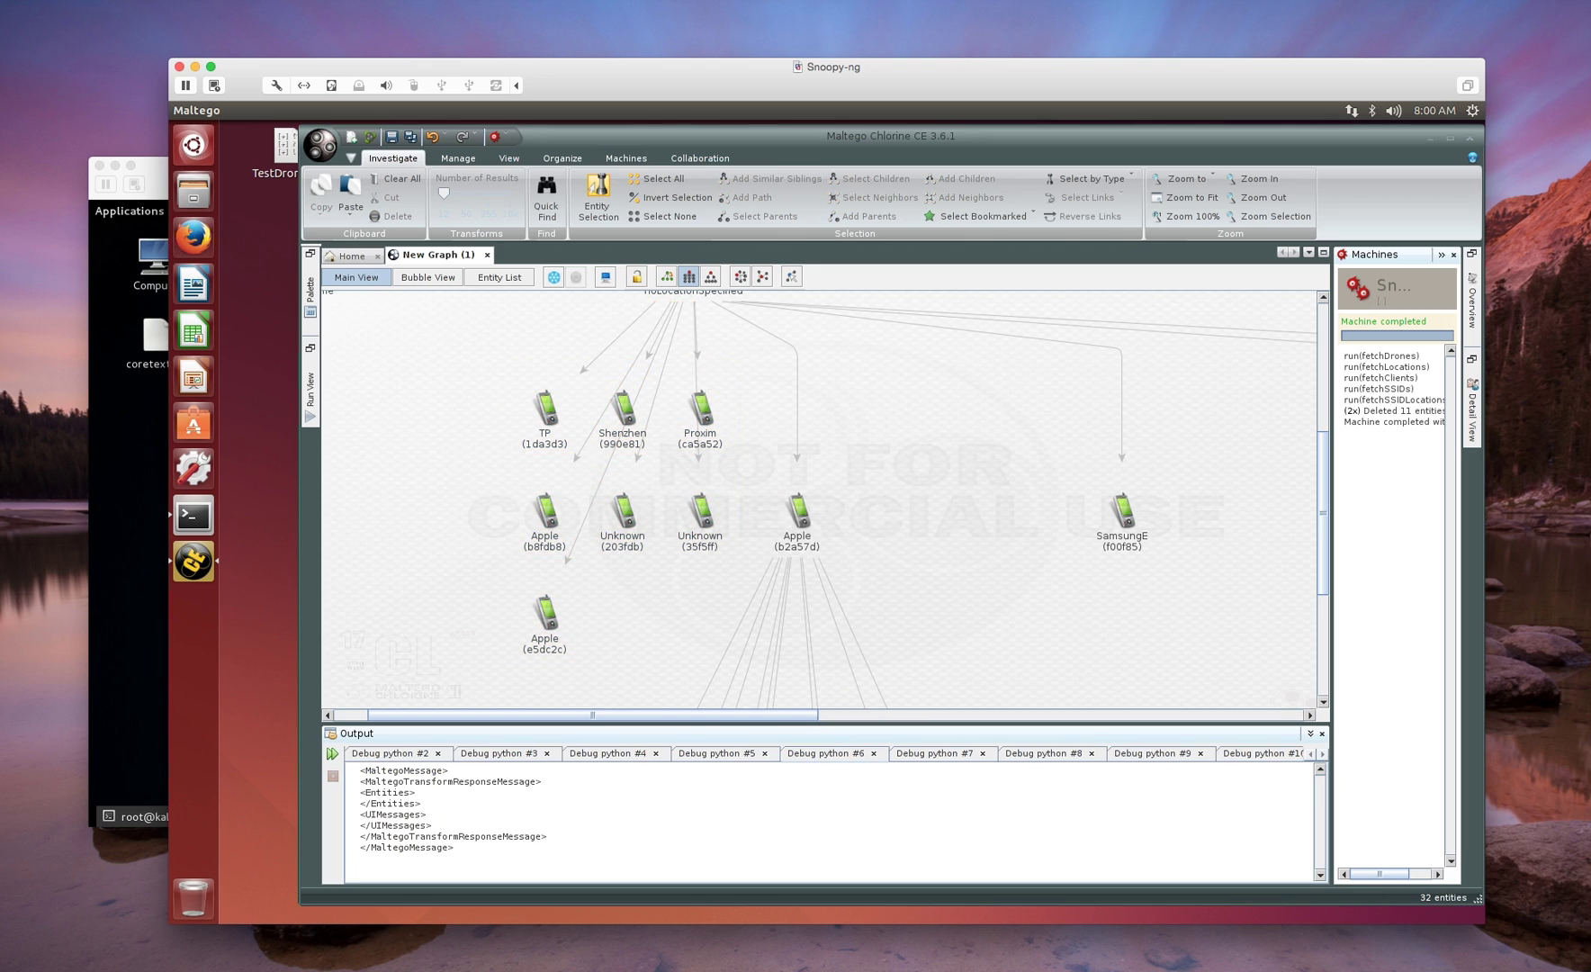
- Run a transform on the SamsungE (f00f85) device, then switch to the AirMagnet Enterprise Console
left_click(1122, 510)
right_click(1106, 494)
left_click(1206, 541)
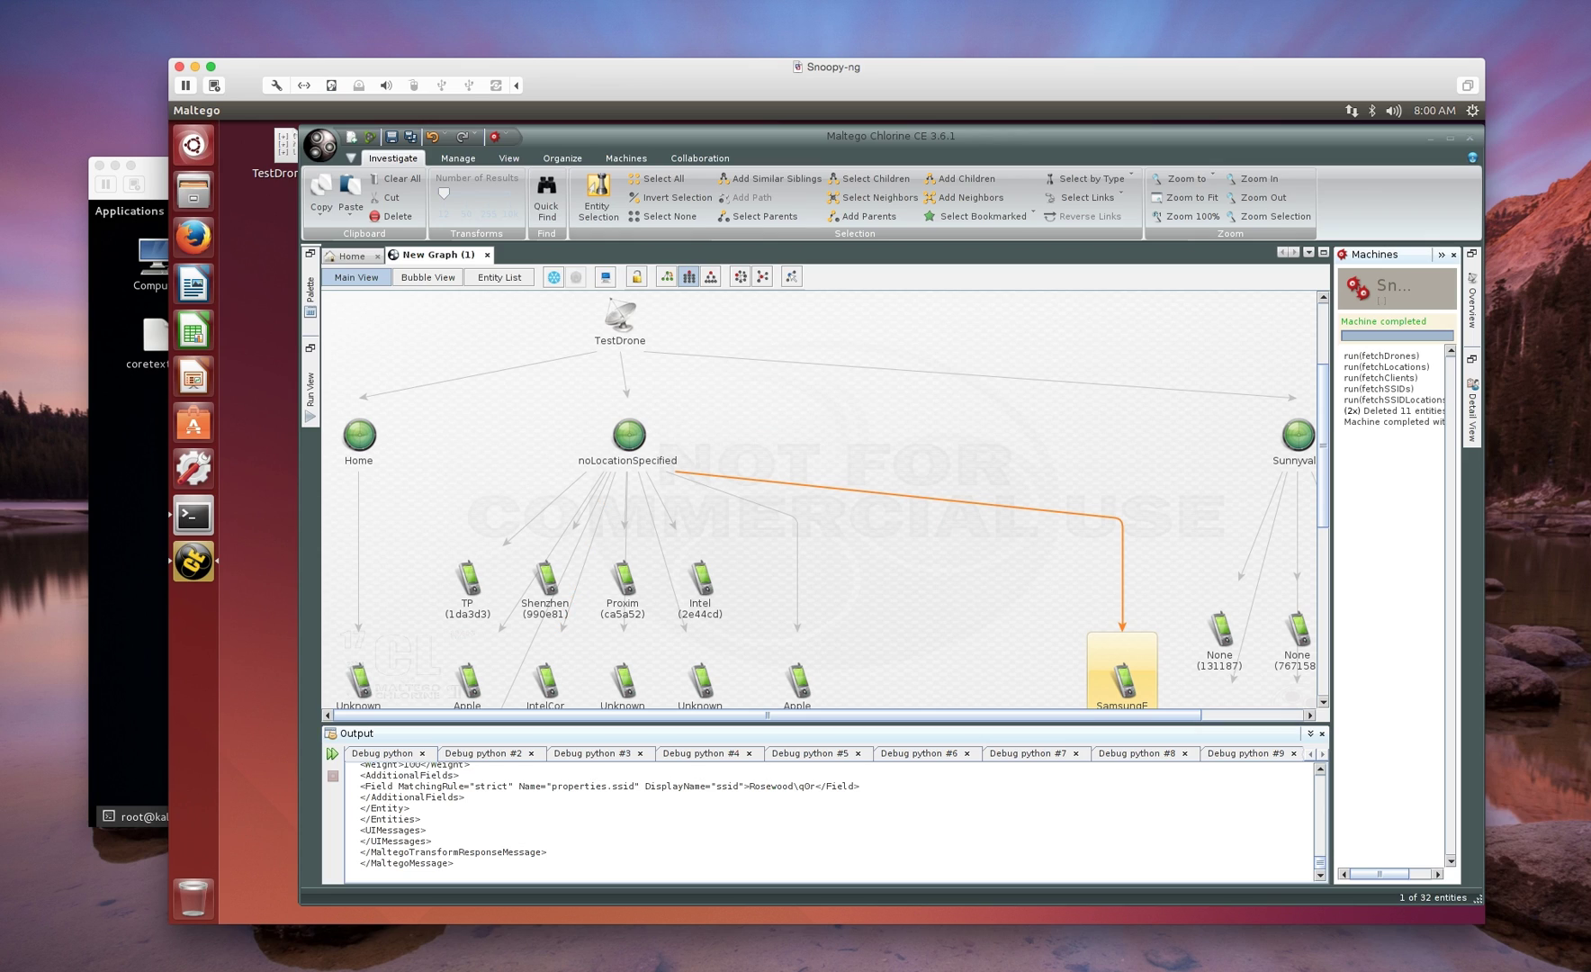
key("super+Tab")
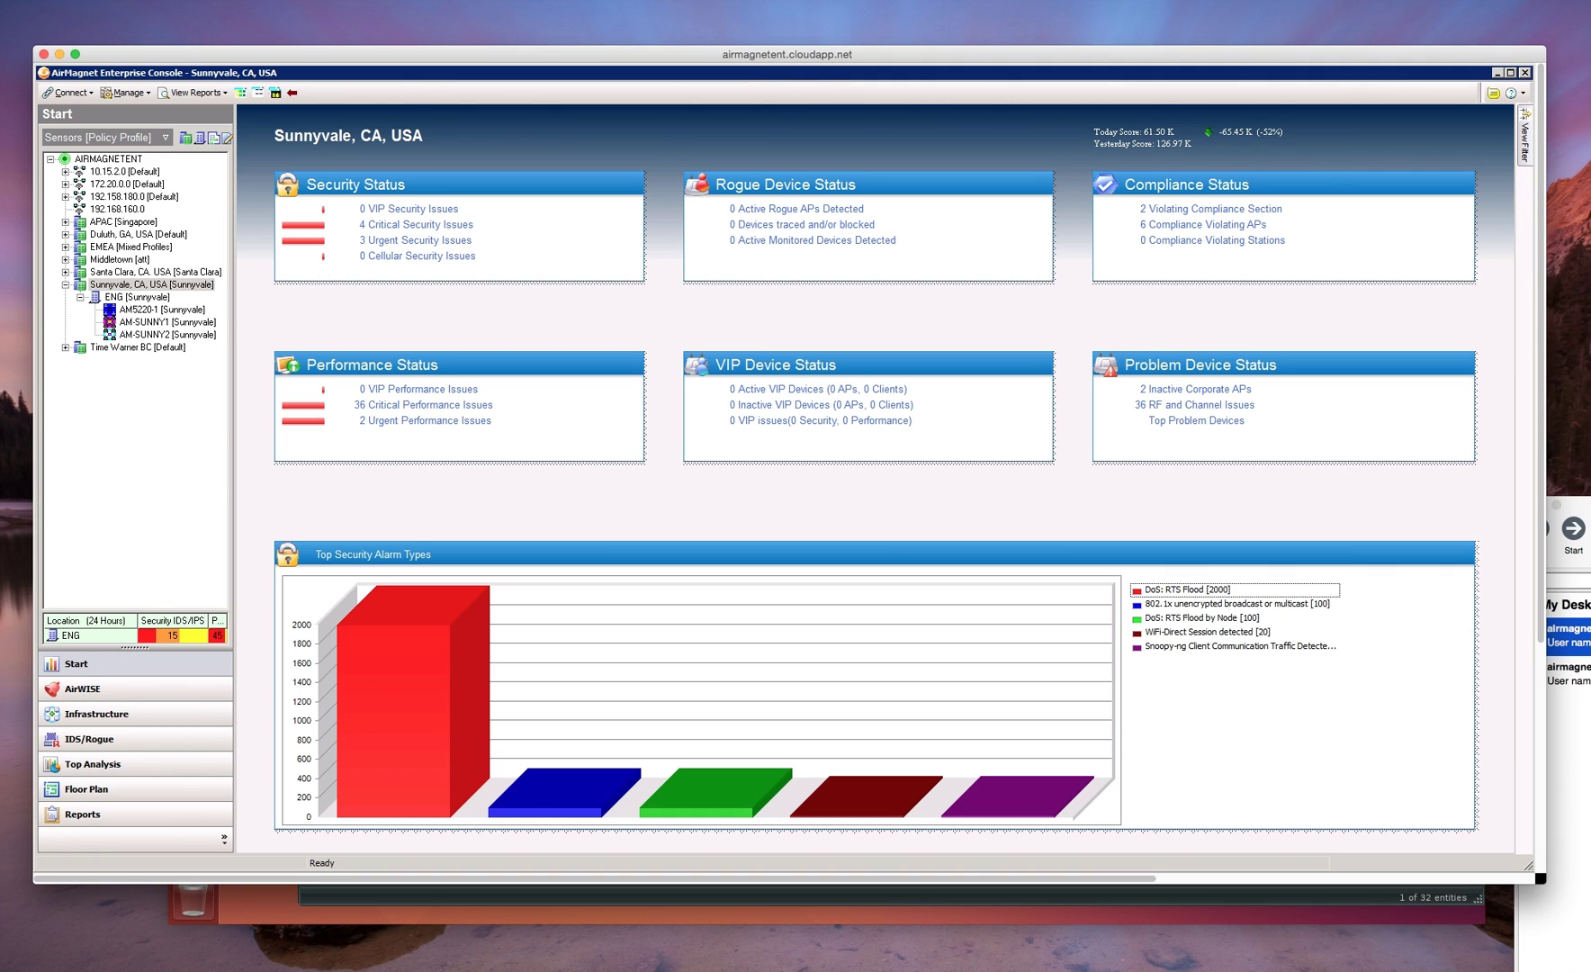
- Open the AirWISE Snoopy-ng alarm from AM5220-1, highlighting source 192.168.5.204 and server 192.168.5.203 port 9001
left_click(83, 689)
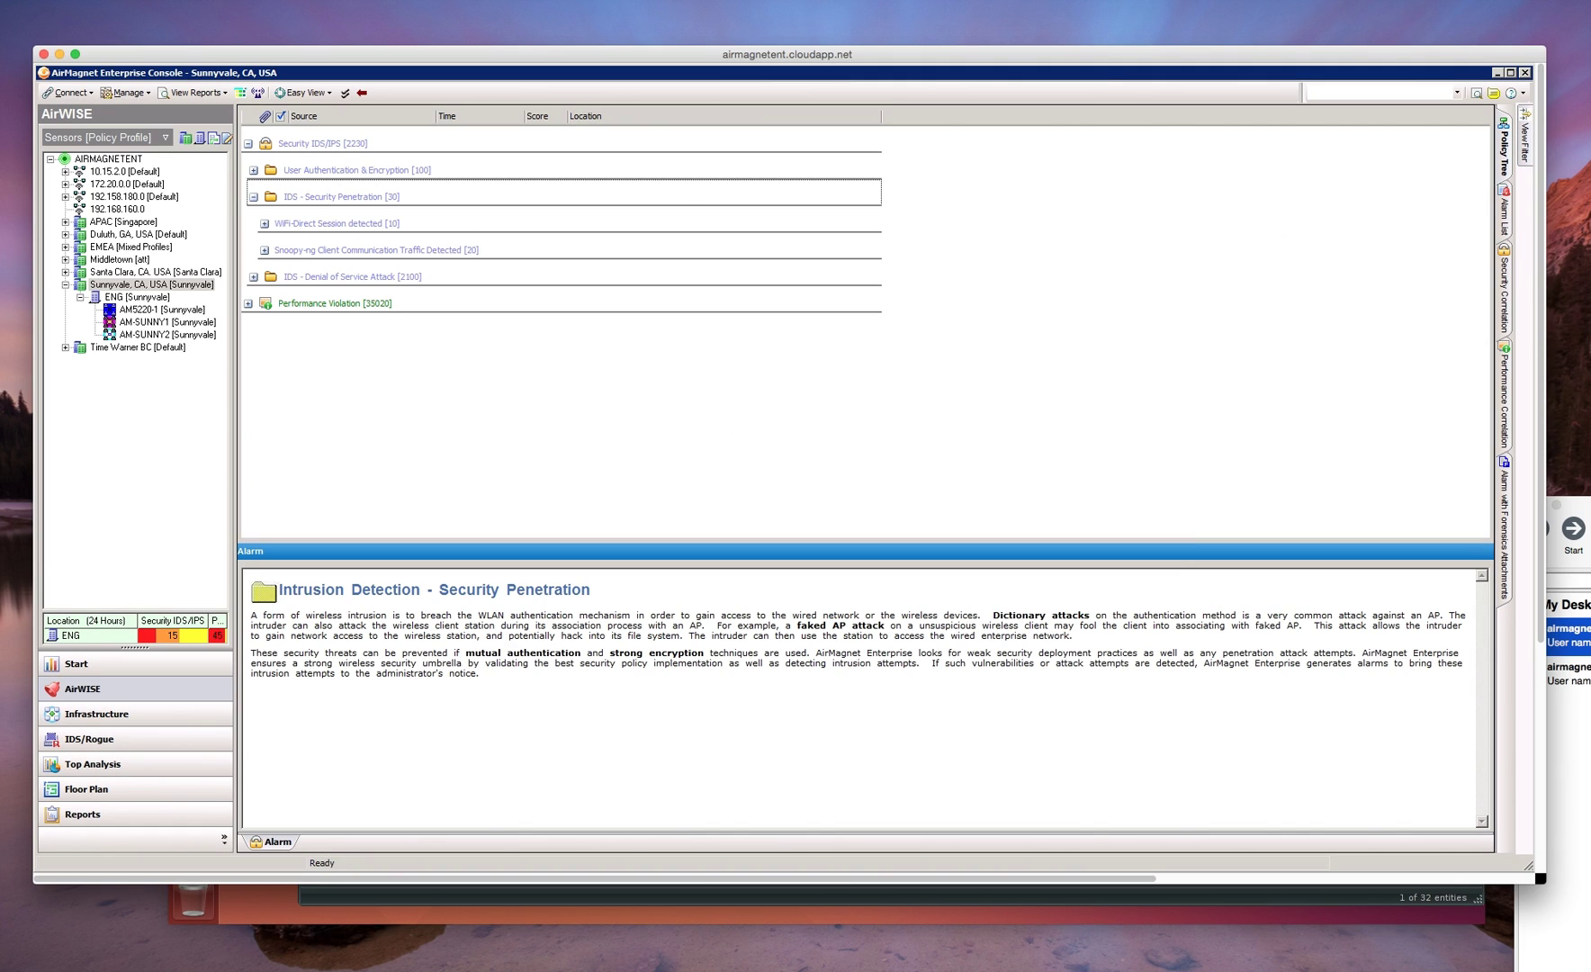
left_click(376, 251)
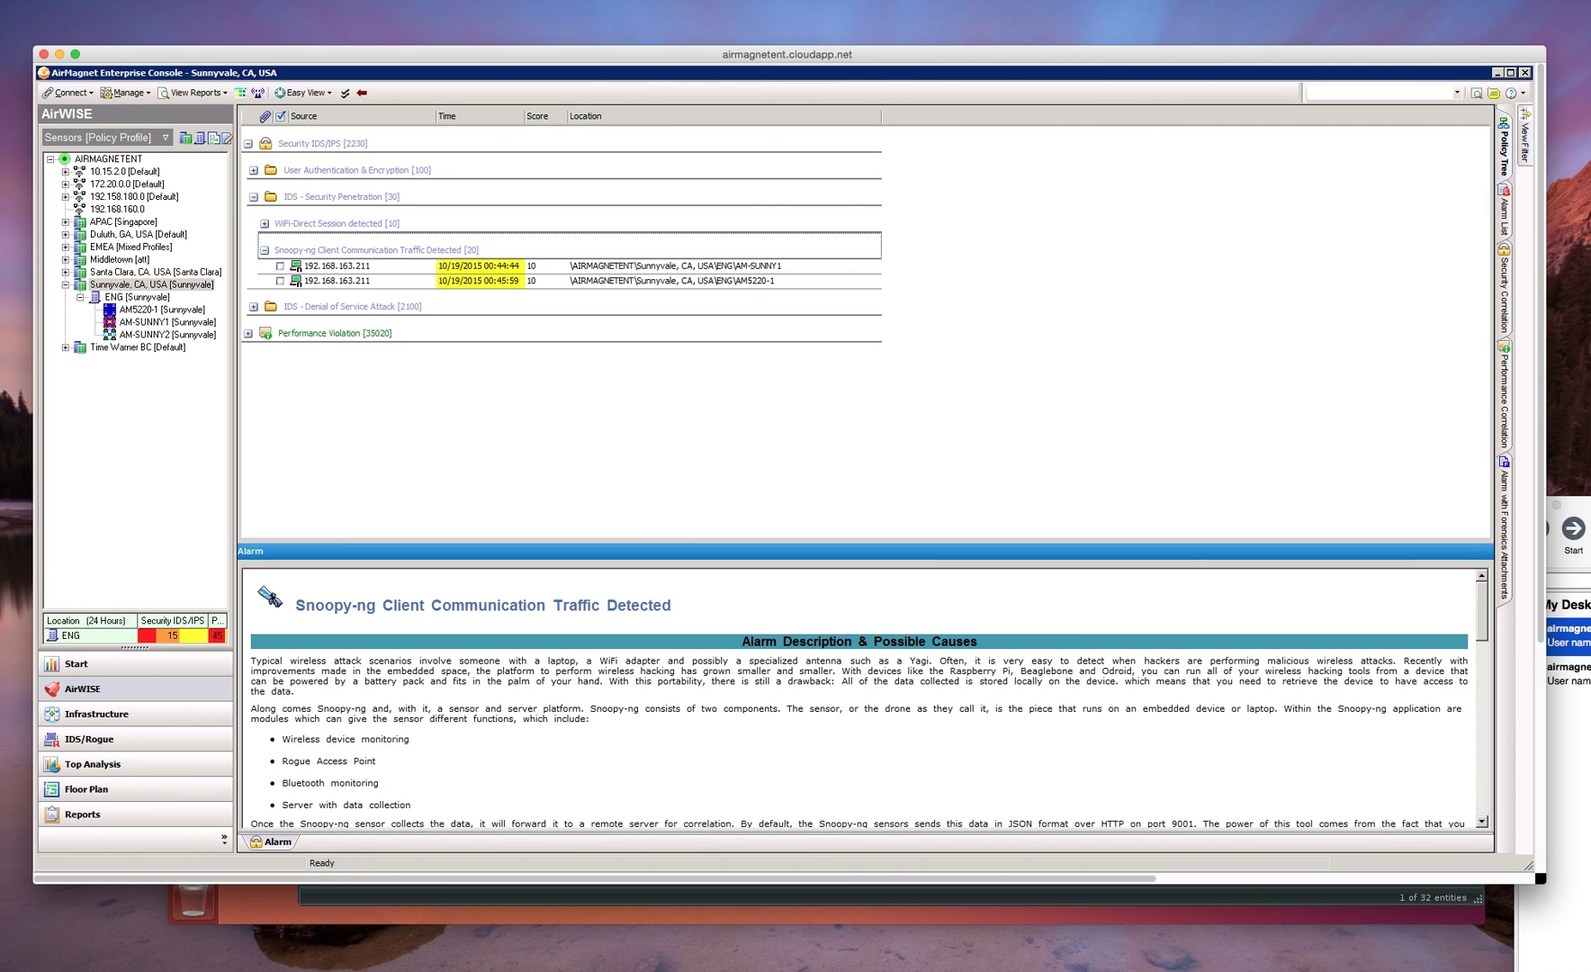
left_click(336, 266)
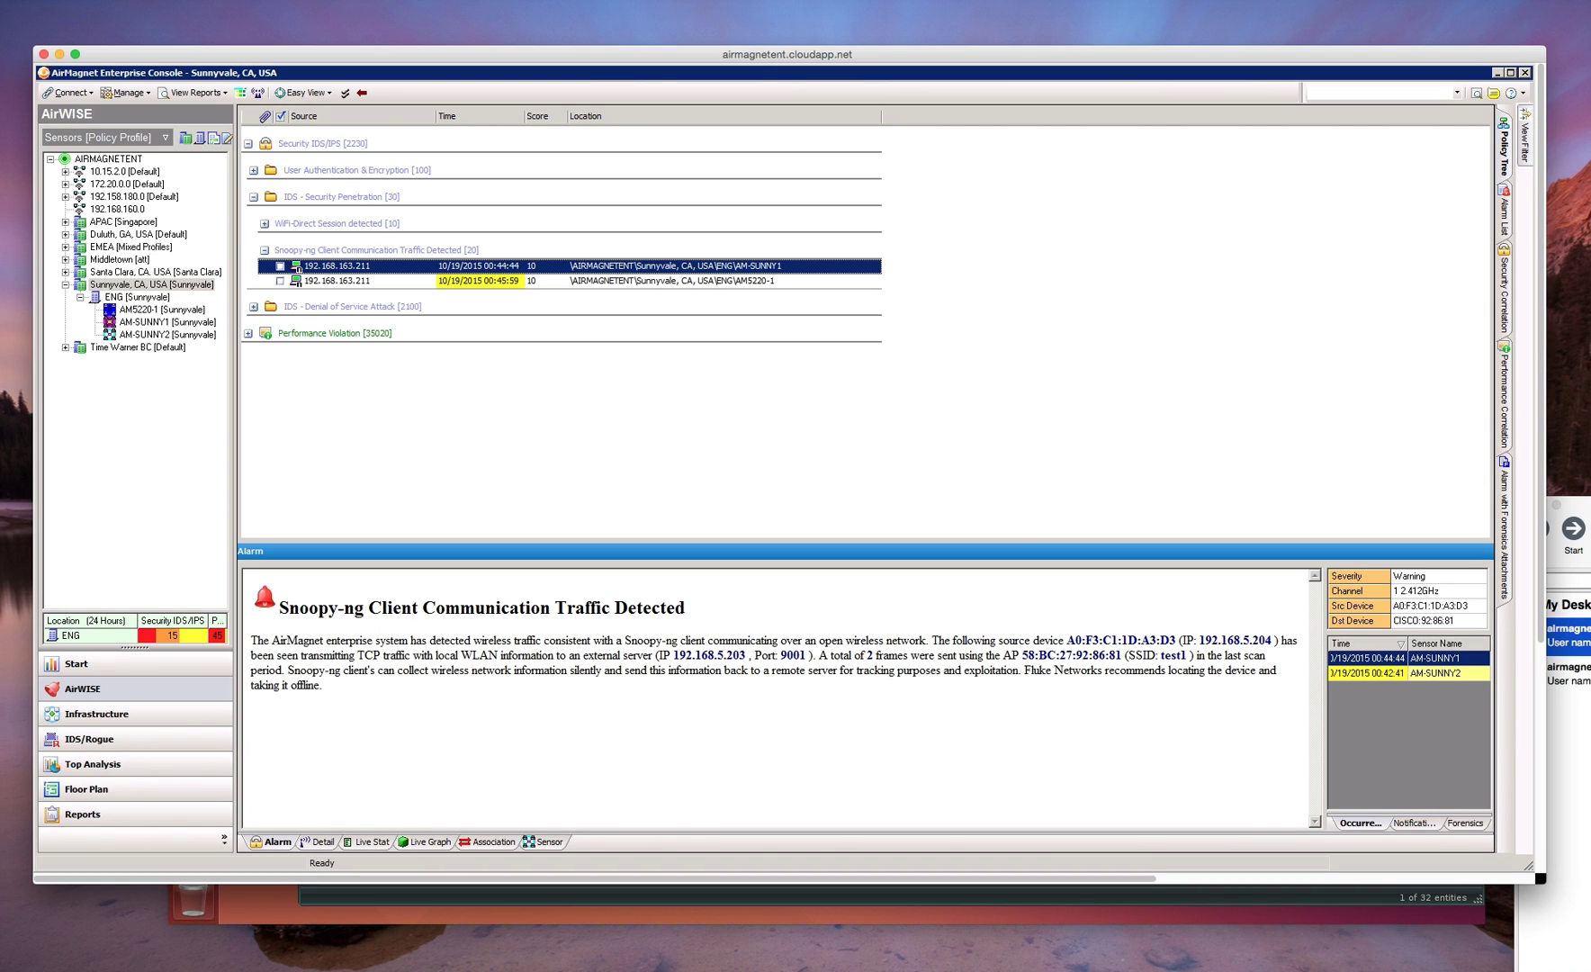
left_click(336, 280)
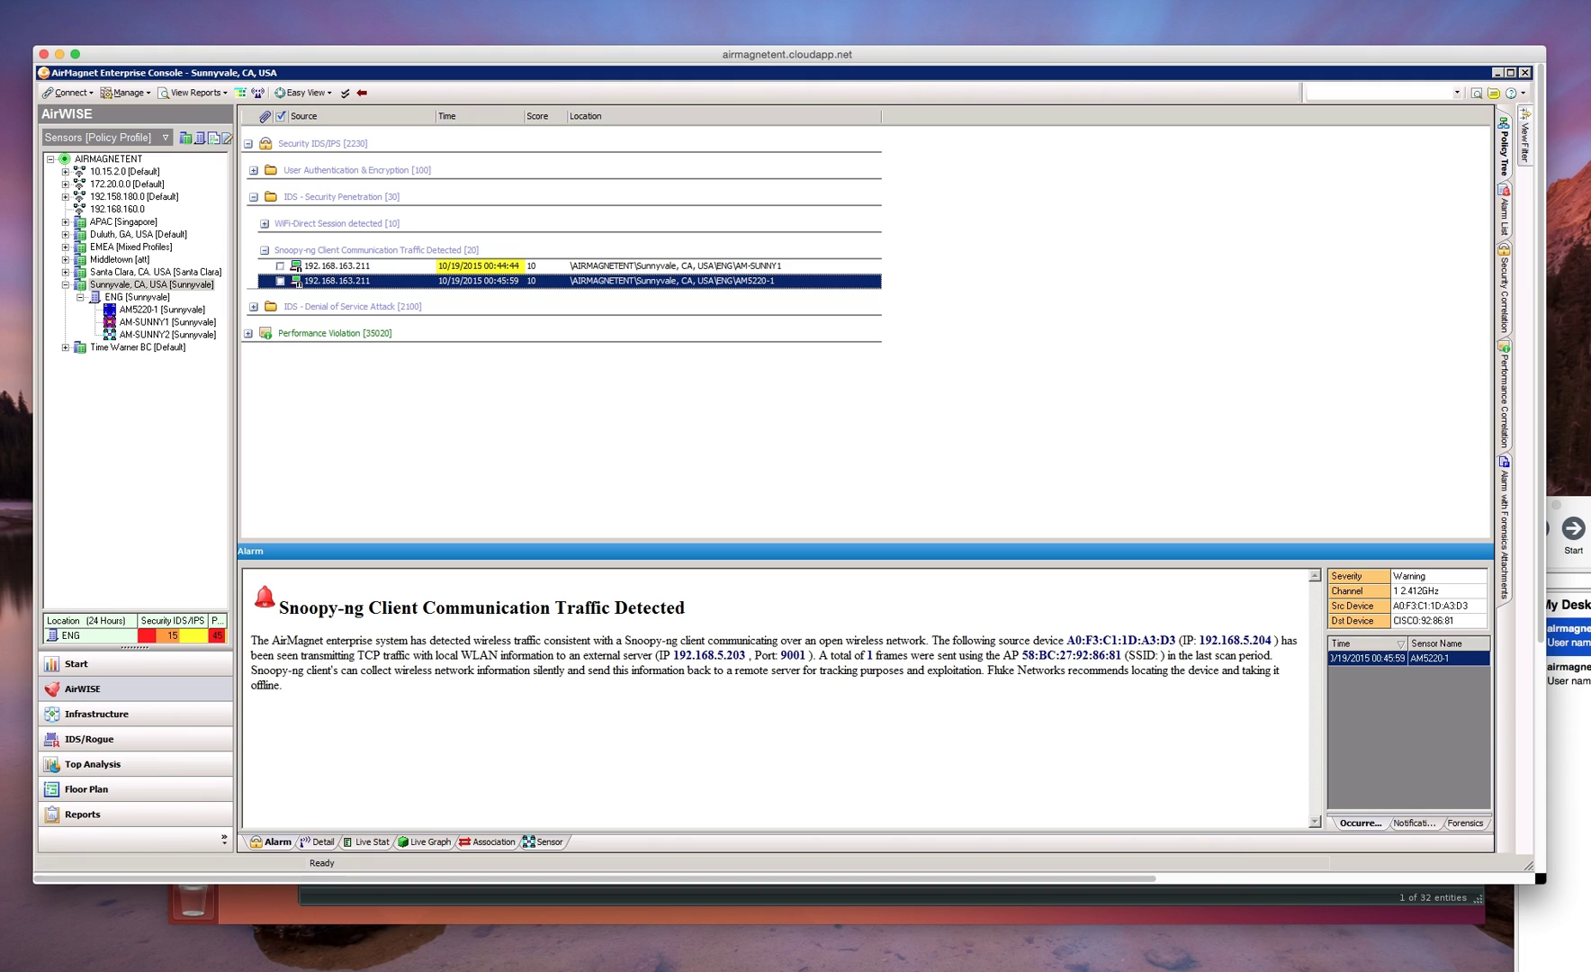
left_click_drag(999, 640, 1275, 640)
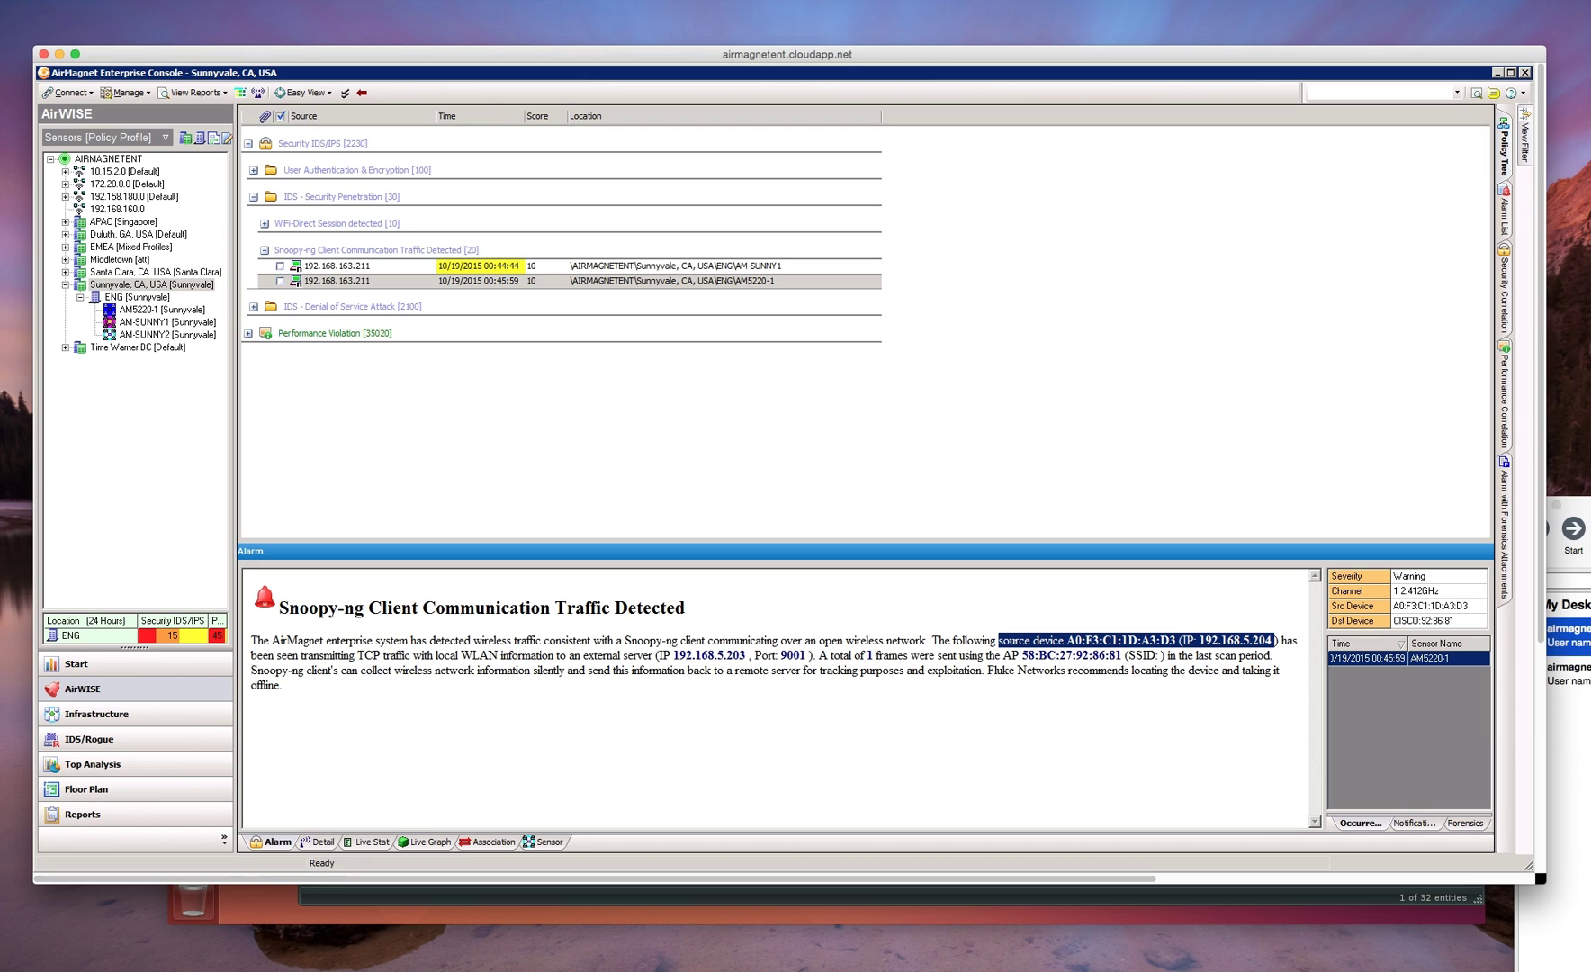
left_click_drag(583, 655, 809, 655)
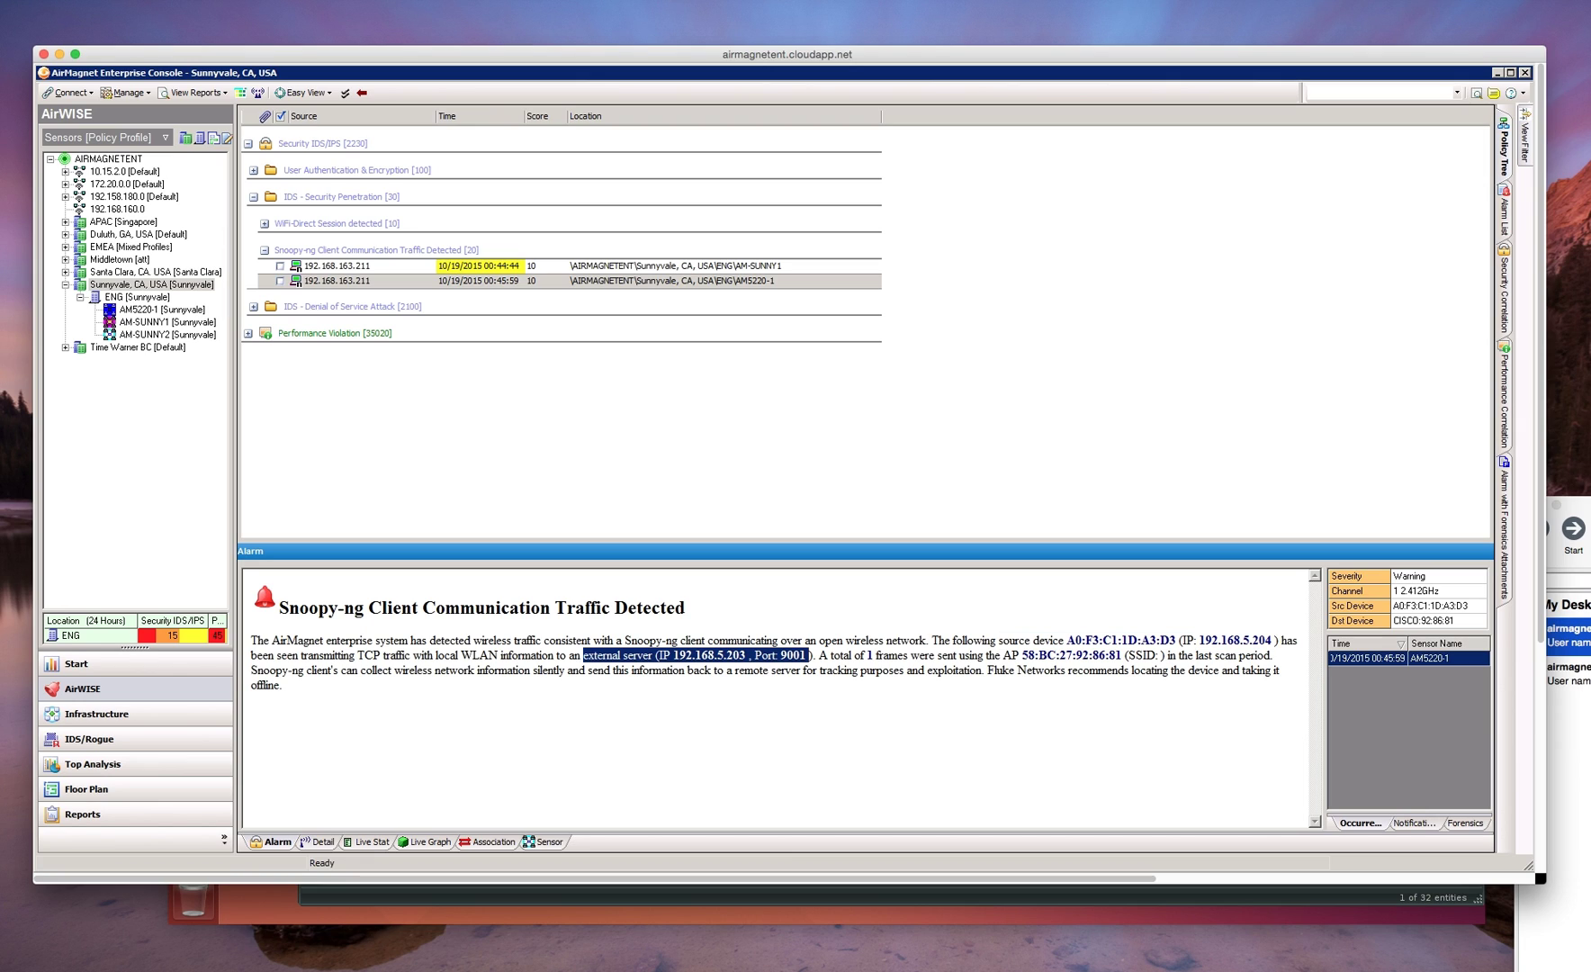